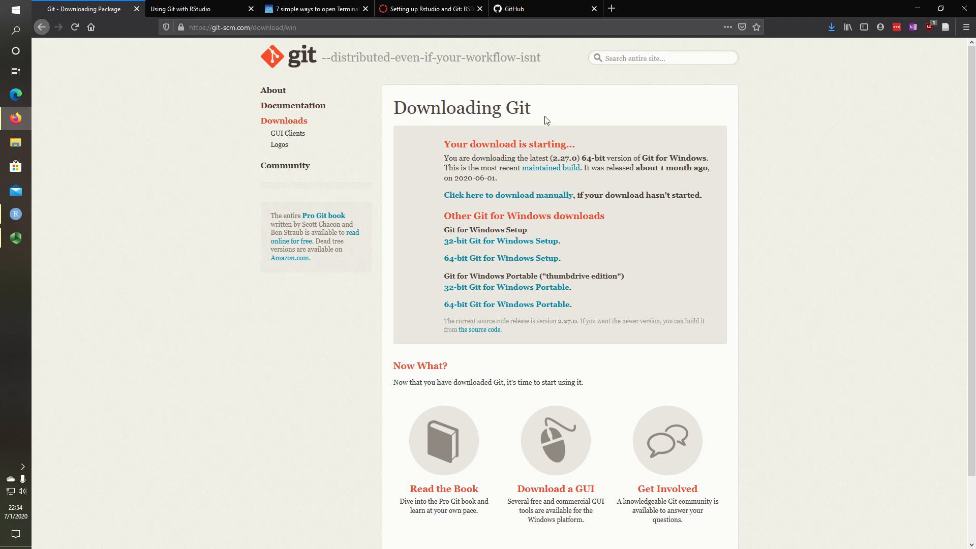
Review the guide's Install git checks: which git, git --version, and the expected version output
left_click(188, 10)
scroll(445, 222, "up", 3)
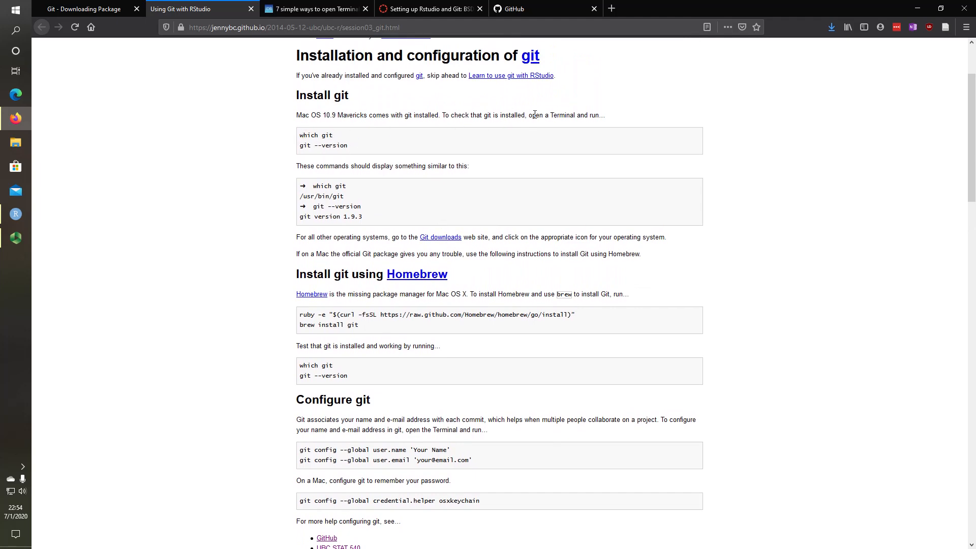
left_click_drag(349, 147, 333, 135)
triple_click(314, 145)
triple_click(324, 218)
left_click(345, 219)
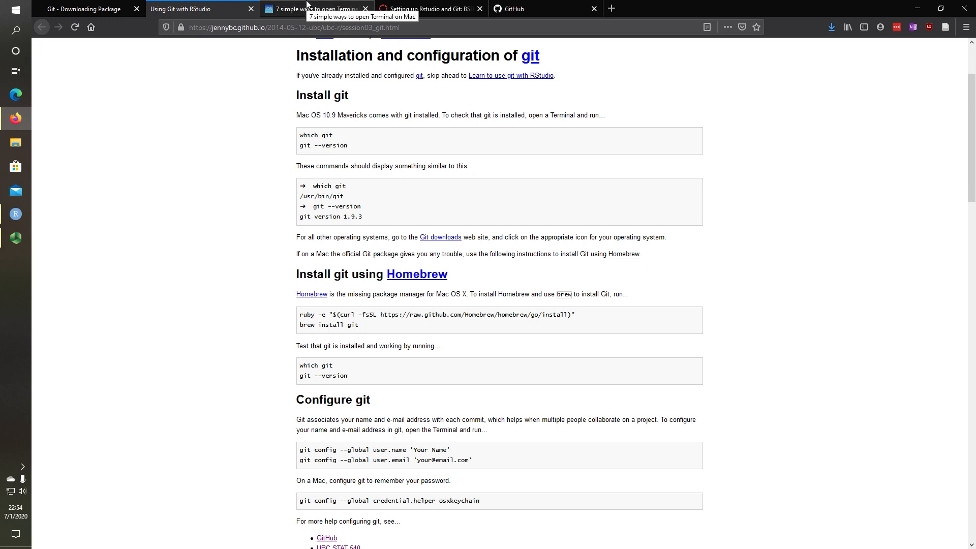
Read the article's Spotlight Search steps for opening Terminal on Mac
left_click(306, 5)
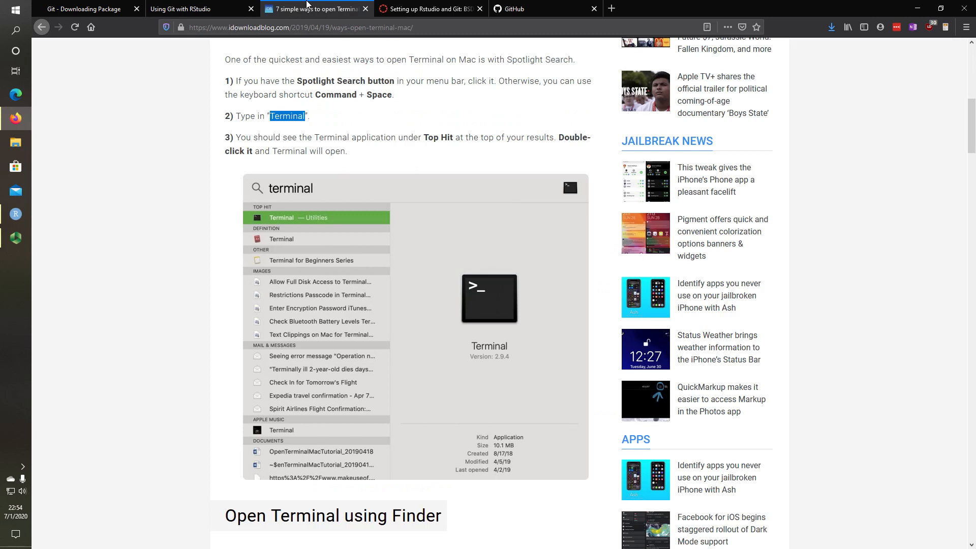
scroll(372, 147, "up", 1)
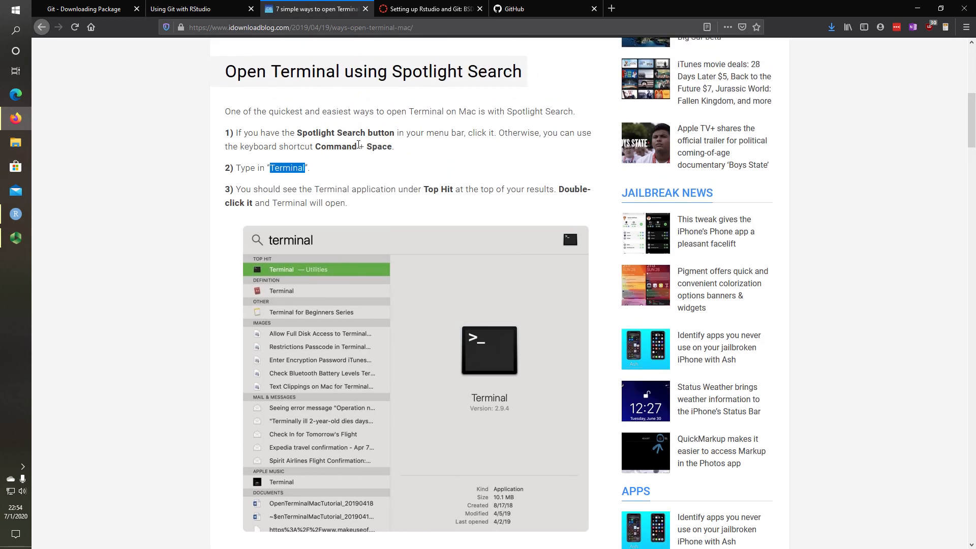
triple_click(321, 133)
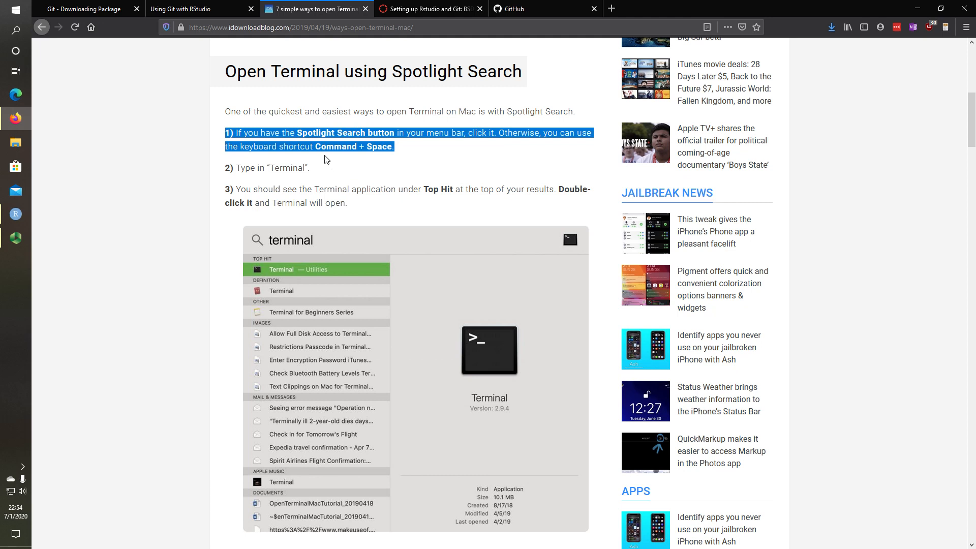
double_click(300, 168)
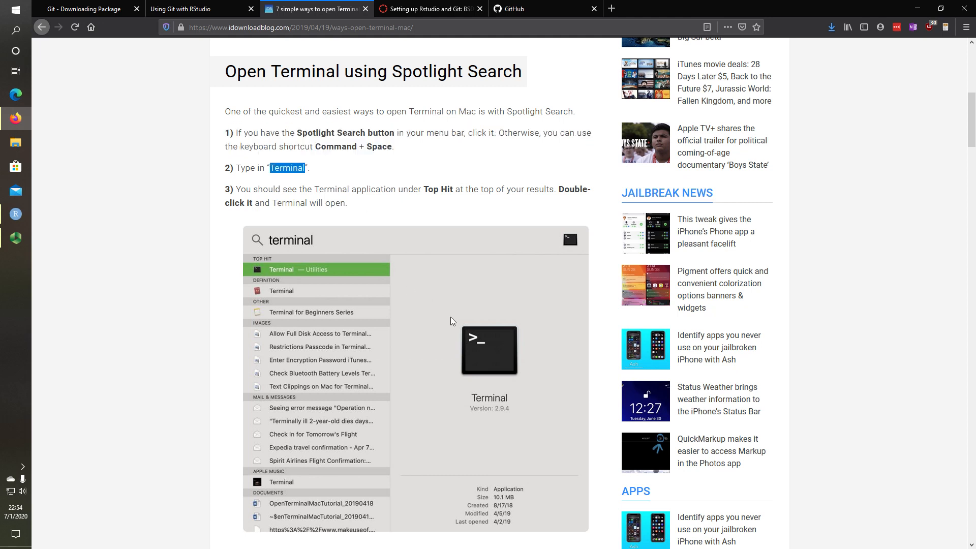
scroll(451, 318, "down", 1)
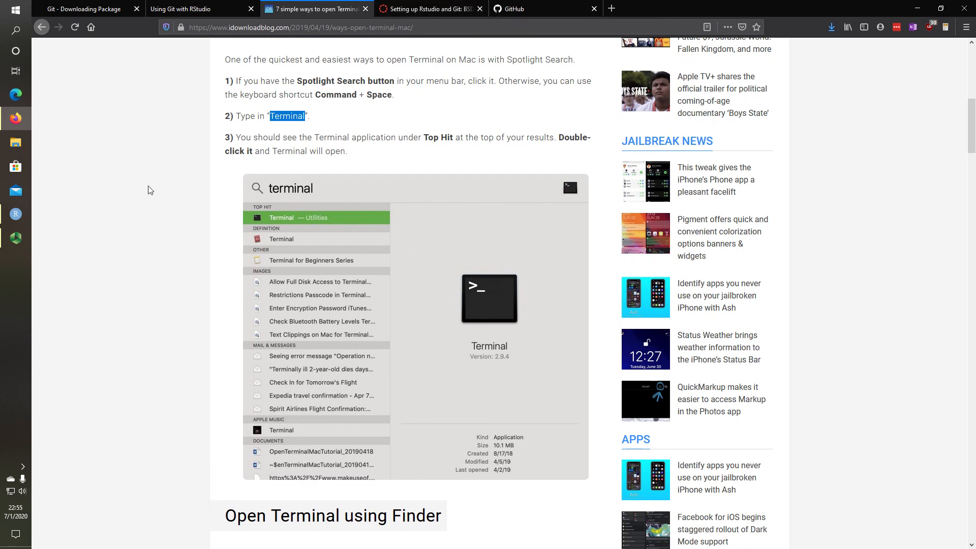
Close the Alarms & Clock app that opened by mistake
key("super")
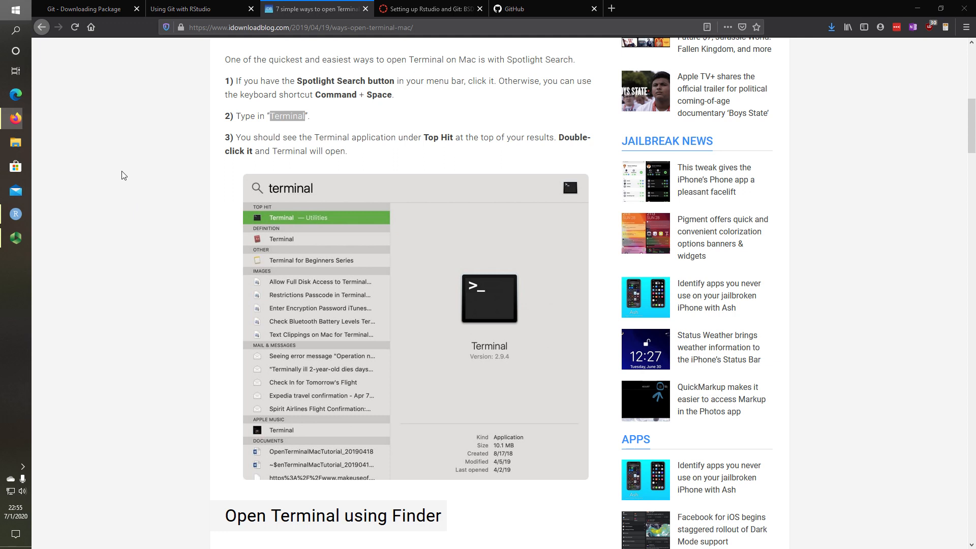
left_click(119, 169)
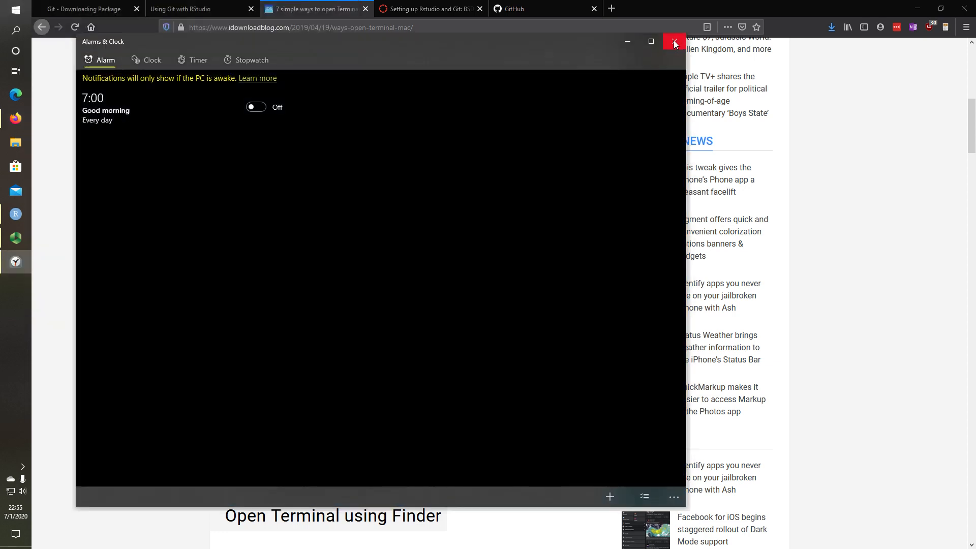
left_click(674, 41)
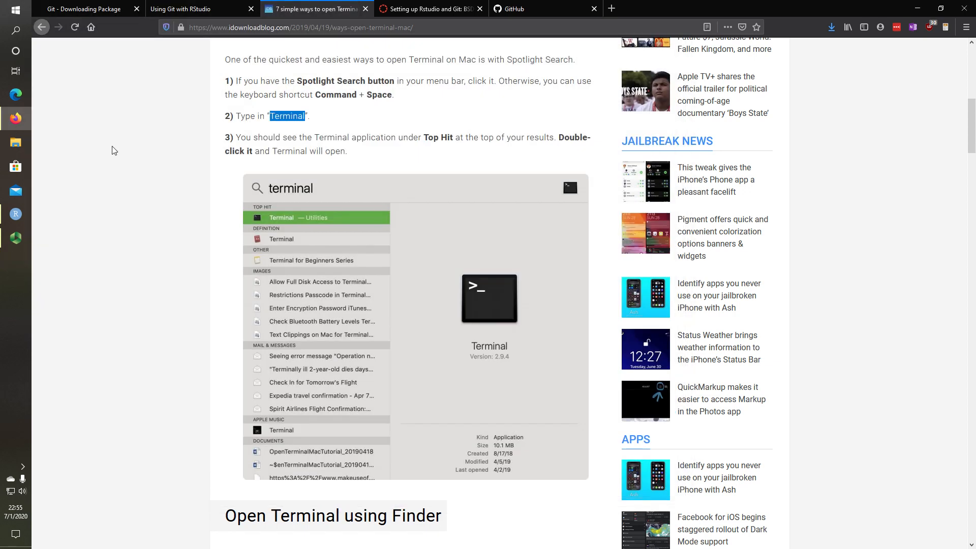
Launch Git Bash from Windows search and position its window over the 'Setting up Rstudio and Git' page
key("super+s")
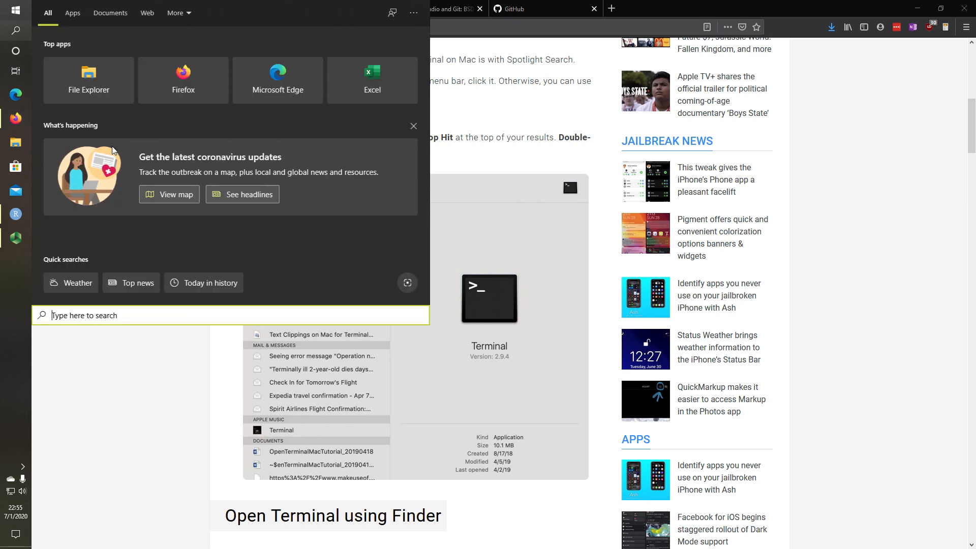
type("git")
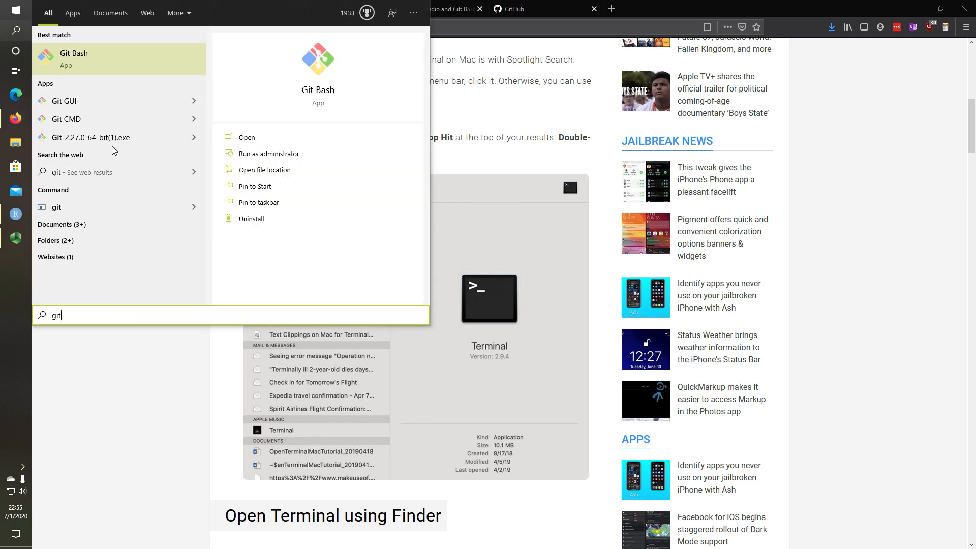
left_click(94, 65)
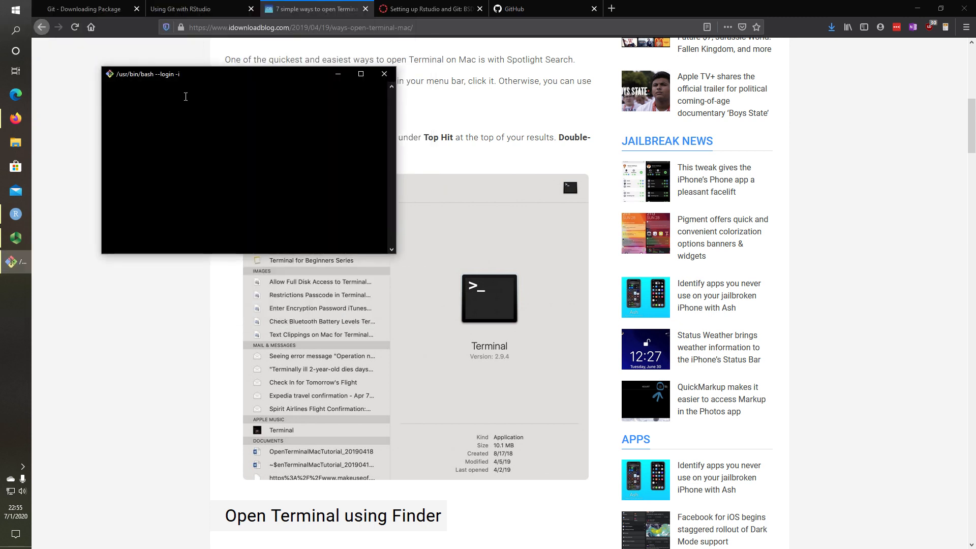
left_click_drag(196, 75, 240, 111)
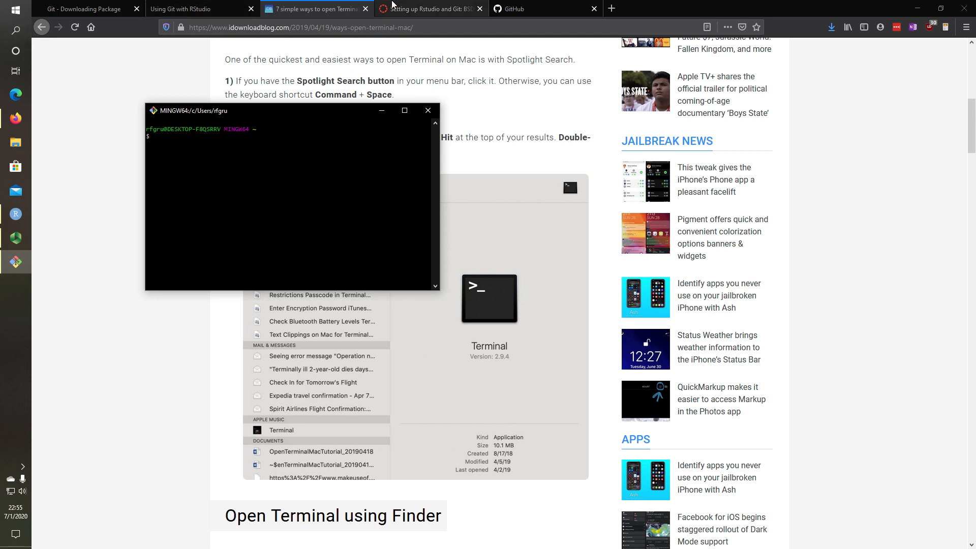
left_click(392, 6)
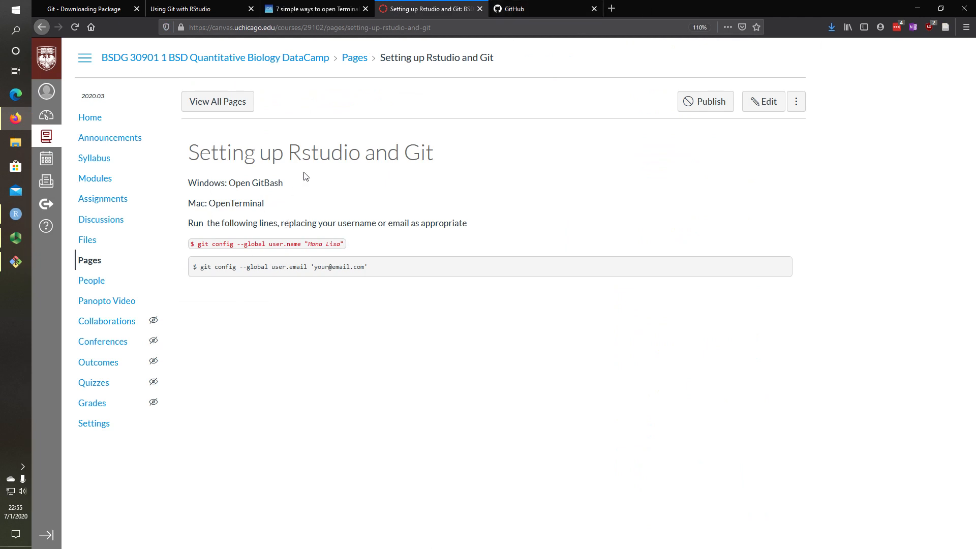
Place Git Bash beside the browser and type git config --global user.name with your name, not yet run
left_click_drag(647, 2, 973, 3)
left_click(230, 160)
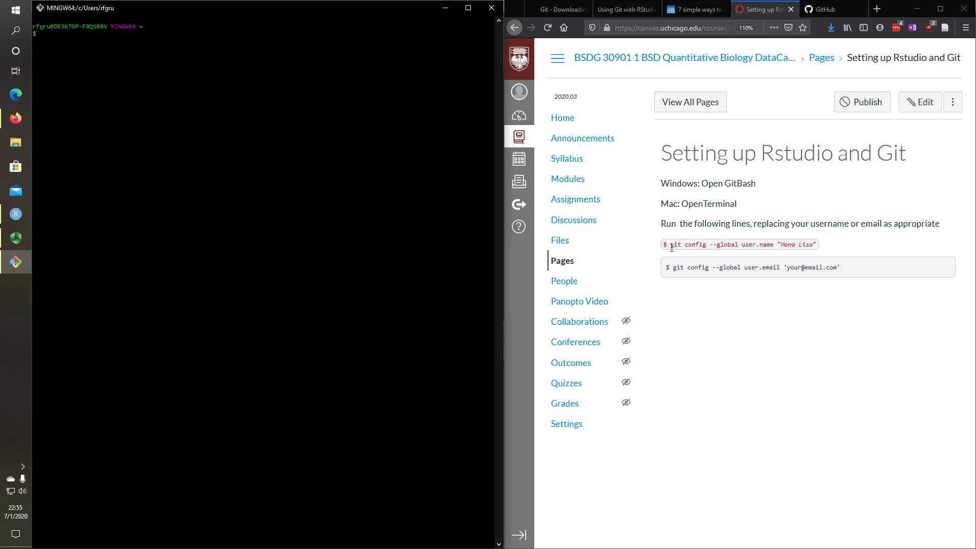
type("git confi")
type("g --global")
type("user.name \"RFGruener")
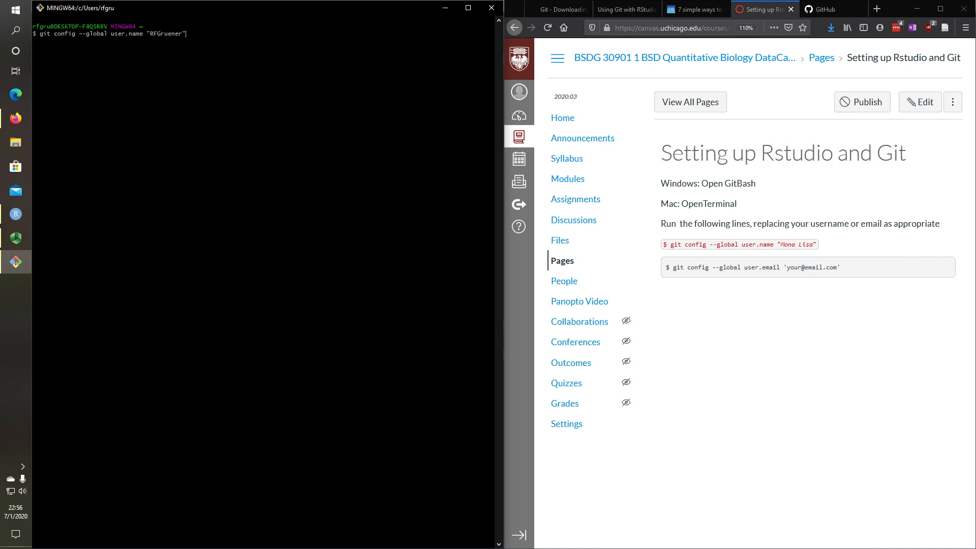
Look up the signed-in username in GitHub's expanded navigation menu, then return to the terminal
left_click(825, 9)
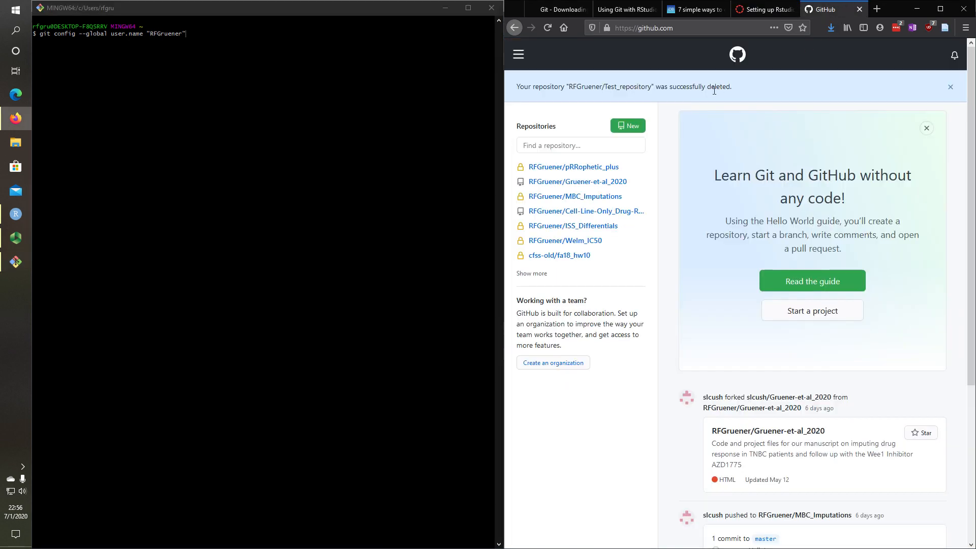
mouse_move(528, 170)
left_click(518, 55)
left_click(532, 103)
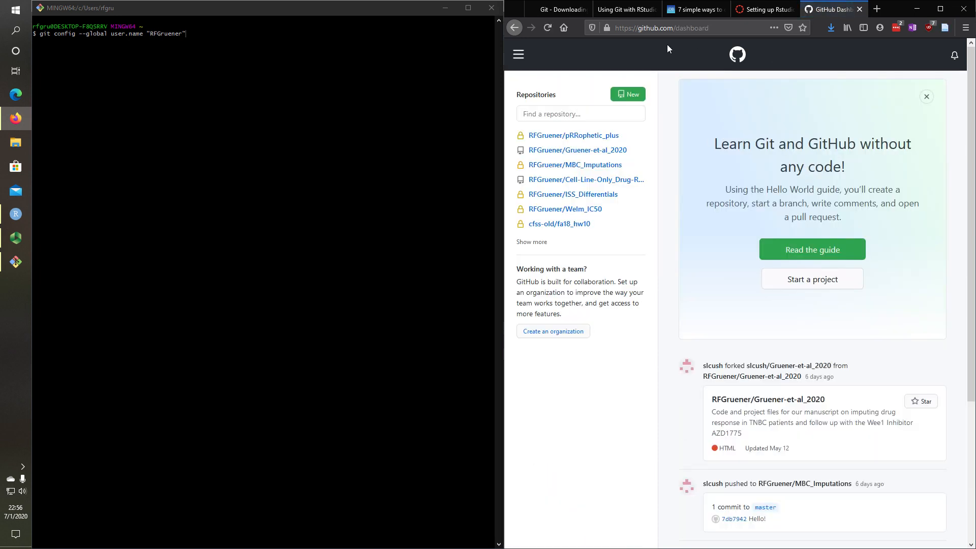
left_click(738, 56)
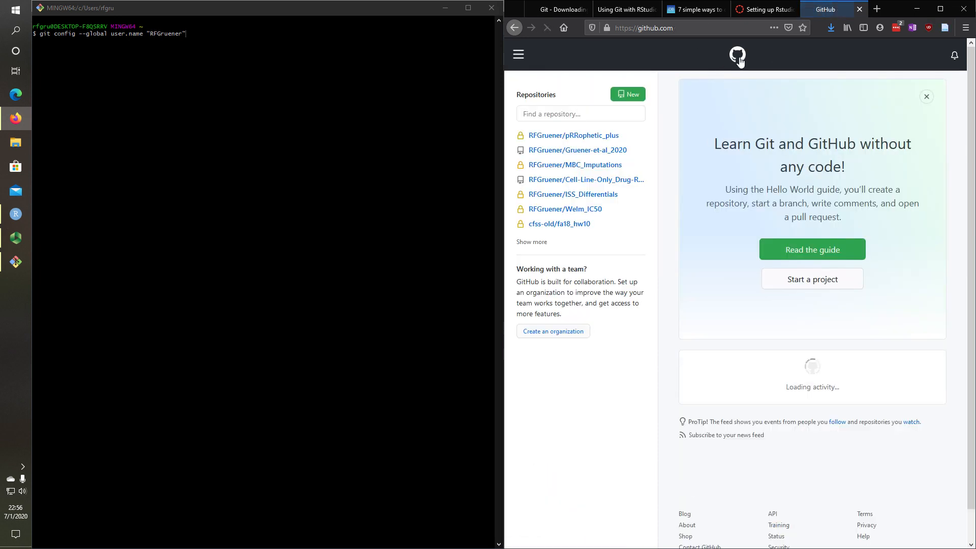
left_click(519, 55)
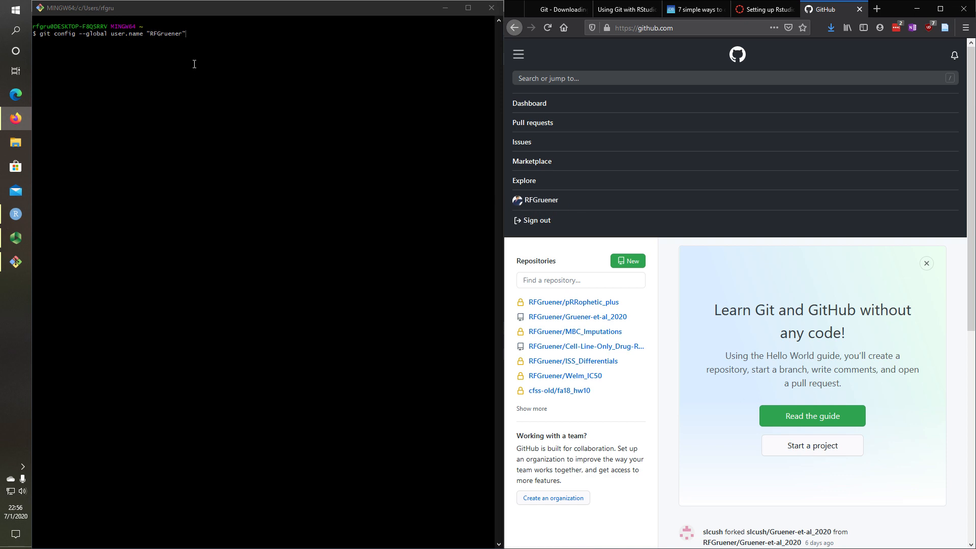
left_click(193, 35)
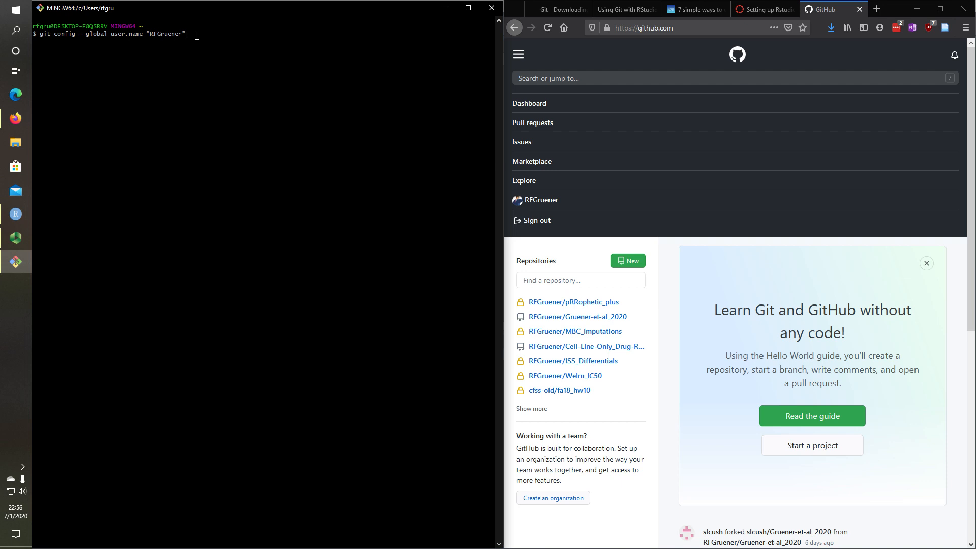
Set the global git user name and confirm it with git config --global user.name
key("Return")
key("Up")
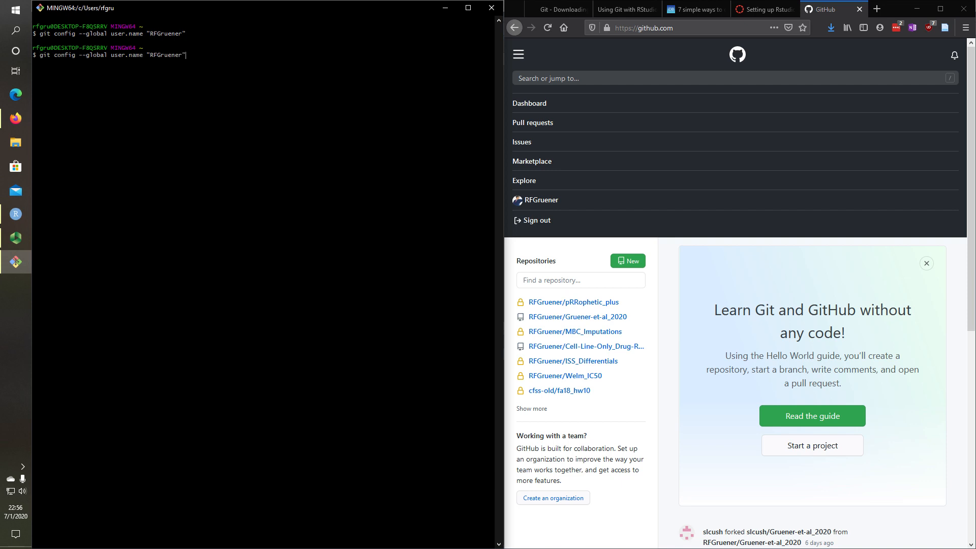
key("BackSpace")
key("BackSpace")
key("BackSpace")
key("BackSpace")
key("BackSpace")
key("BackSpace")
key("BackSpace")
key("BackSpace")
key("BackSpace")
key("Return")
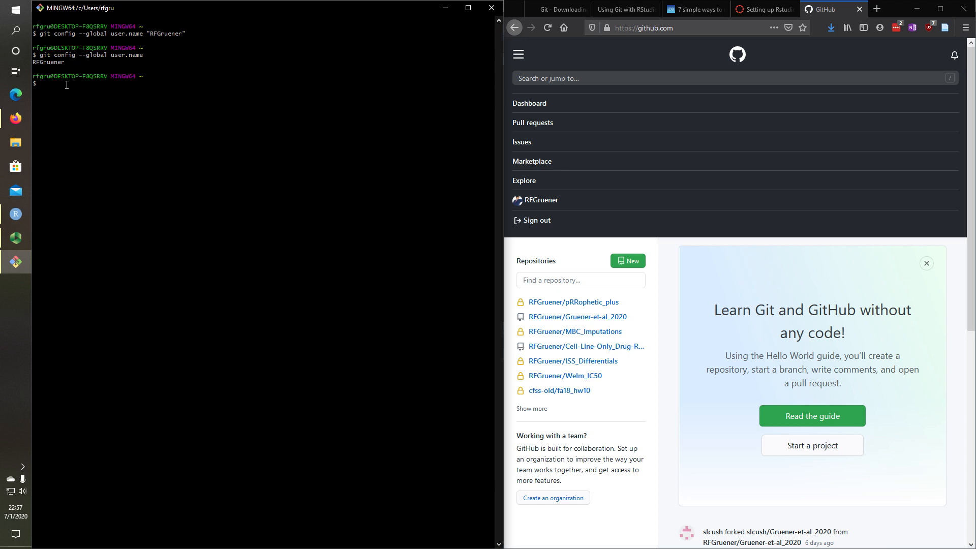
Set the global git user.email to your email address
key("Up")
key("BackSpace")
key("BackSpace")
key("BackSpace")
key("BackSpace")
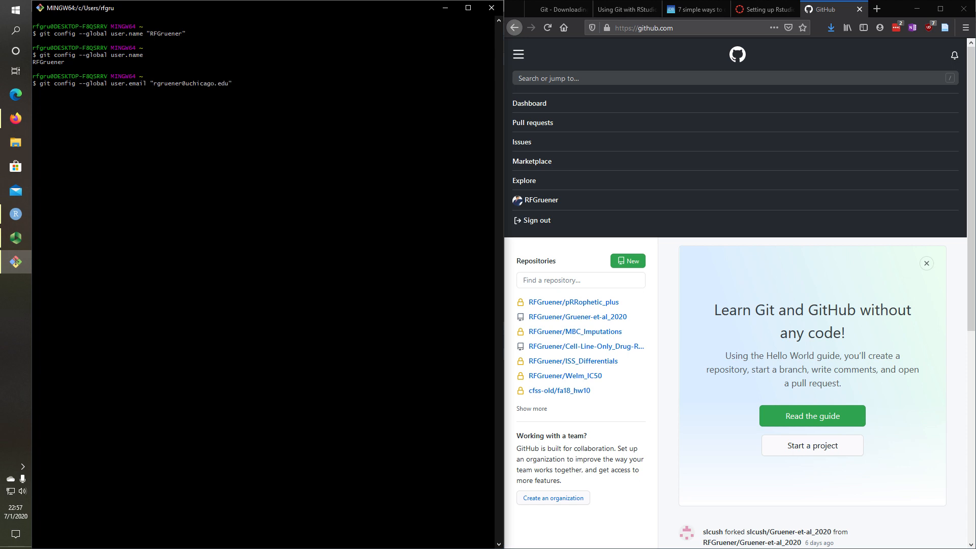
key("Return")
Close Git Bash, maximize the GitHub window, and switch between RStudio and Firefox
left_click(491, 8)
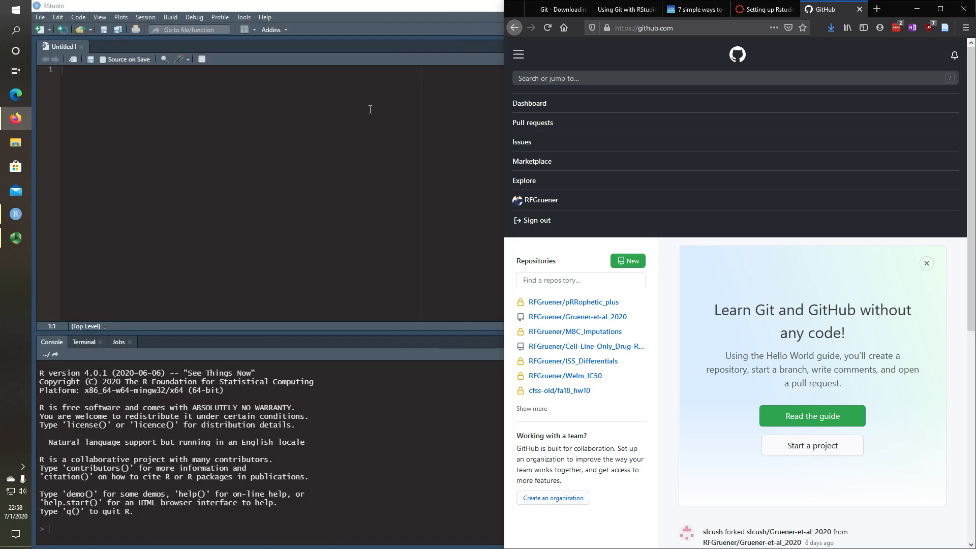
left_click(940, 9)
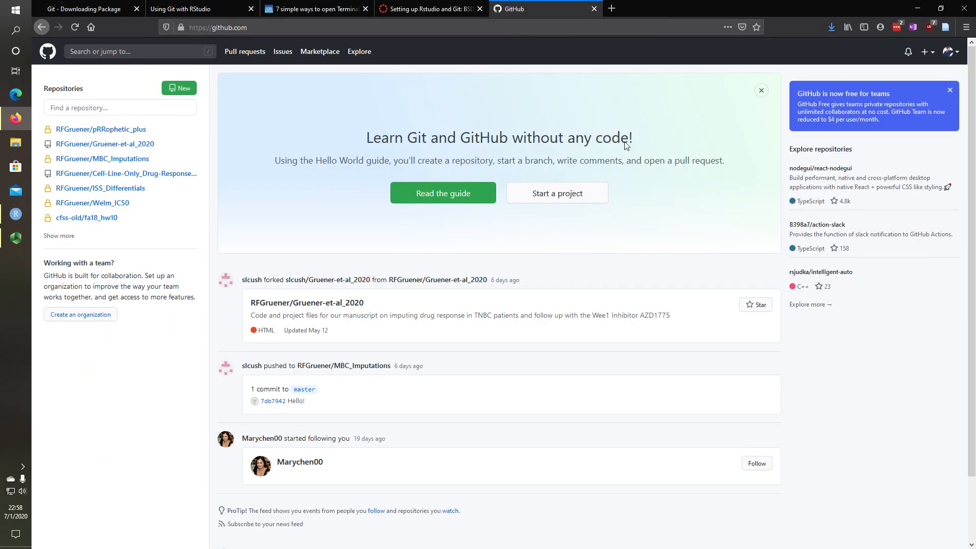
left_click(16, 213)
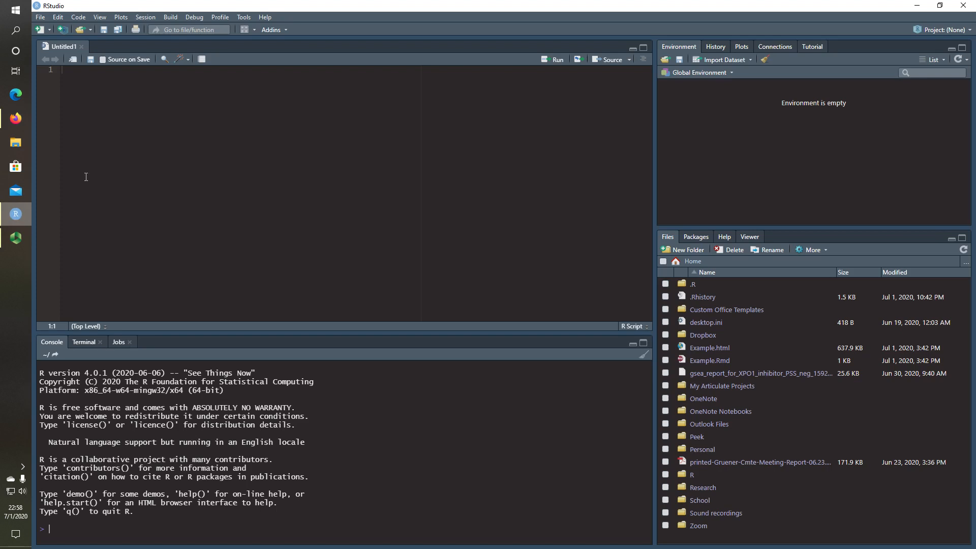
left_click(16, 118)
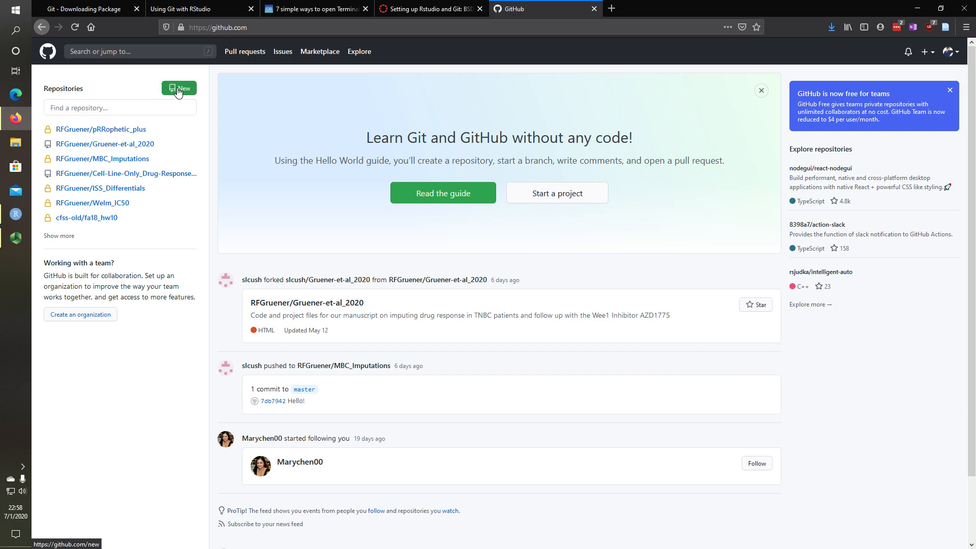
Create the public repository Test_repo on GitHub with 'Initialize this repository with a README' ticked
left_click(950, 52)
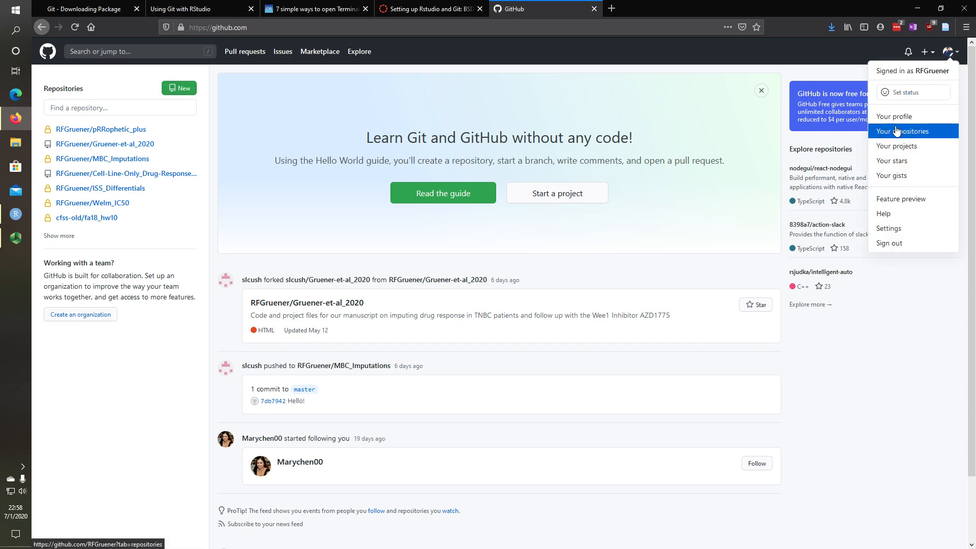
left_click(179, 87)
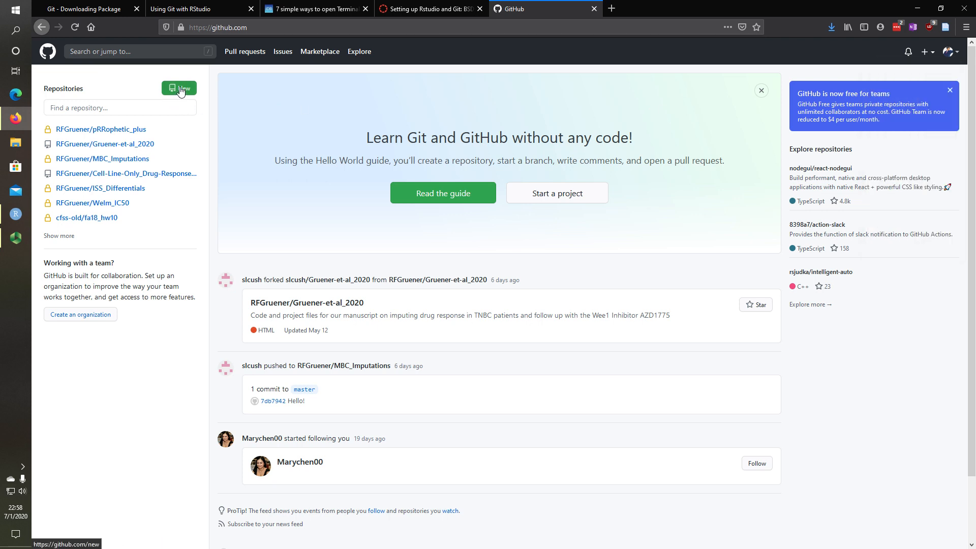
left_click(181, 89)
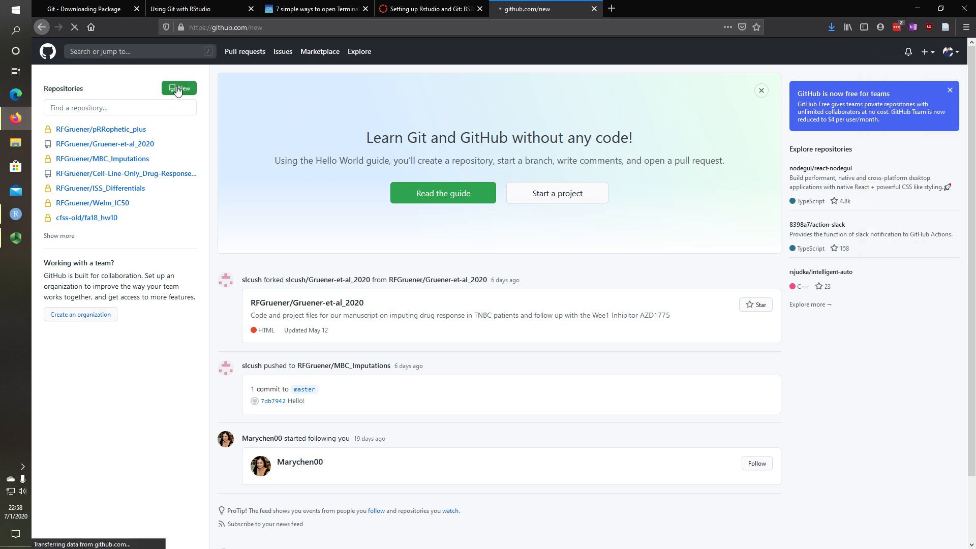
left_click(466, 172)
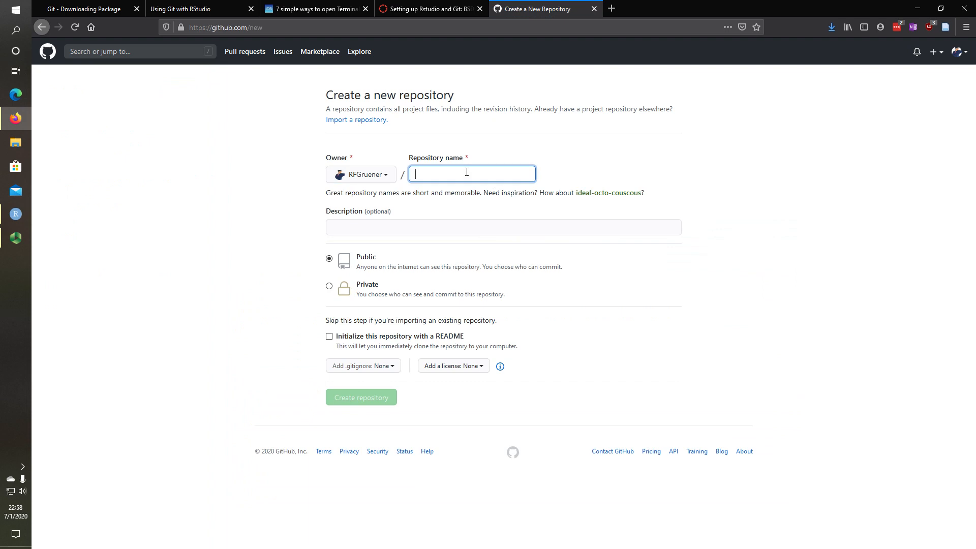
type("Test_")
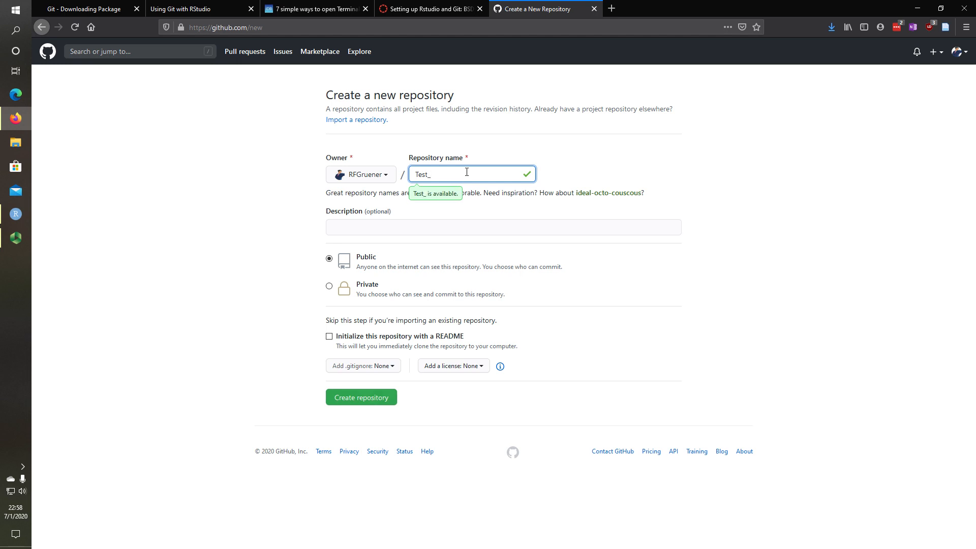
type("repo")
left_click(329, 337)
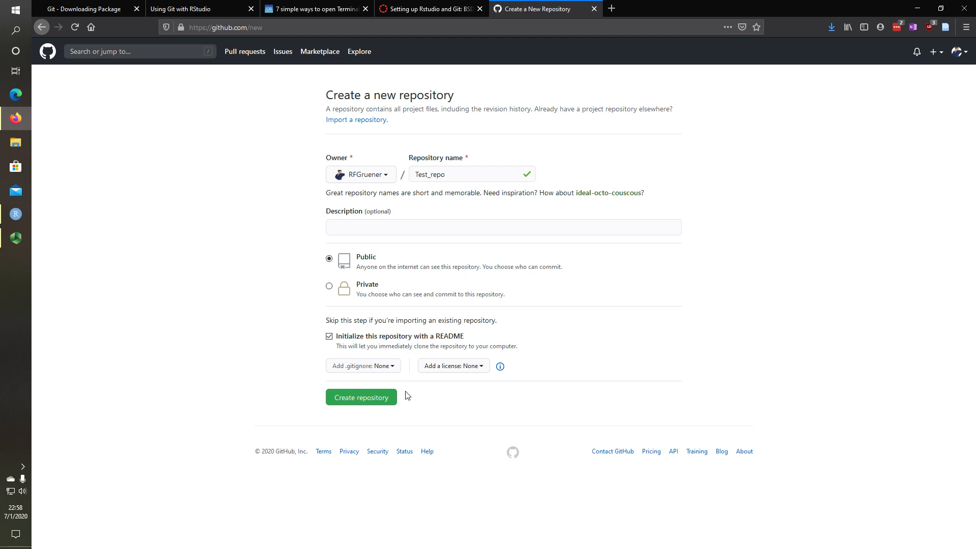
left_click(354, 400)
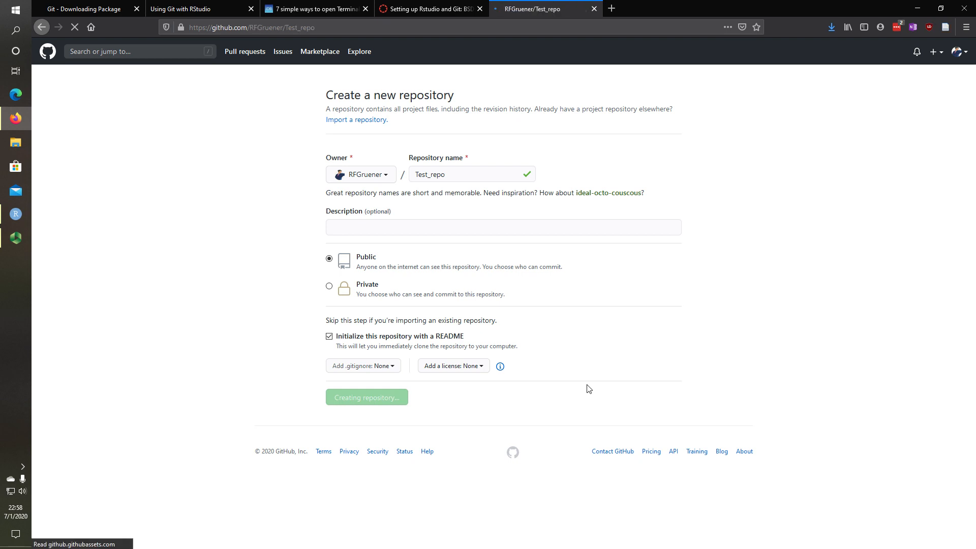
scroll(162, 290, "down", 1)
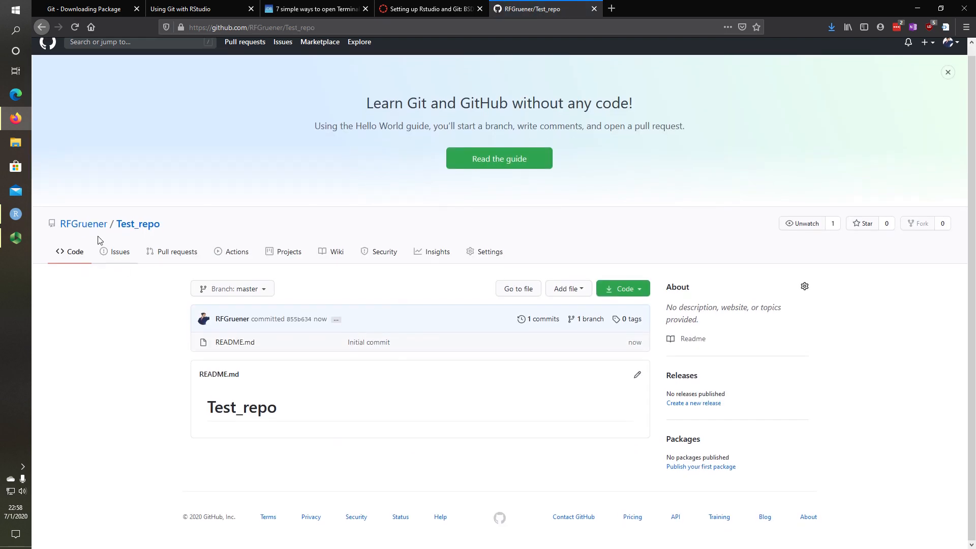
mouse_move(71, 232)
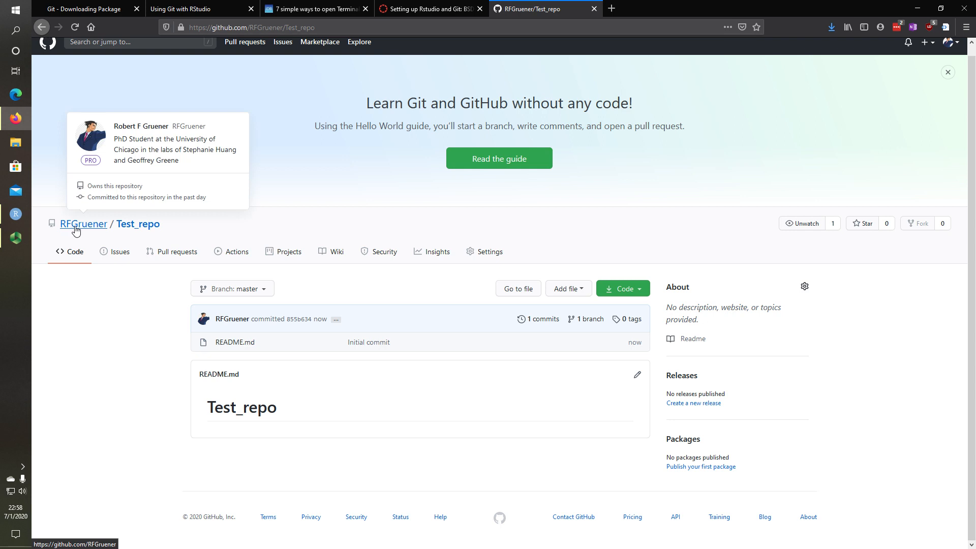
Edit README.md to add the line 'This is some text I wrote in Github'
left_click(233, 346)
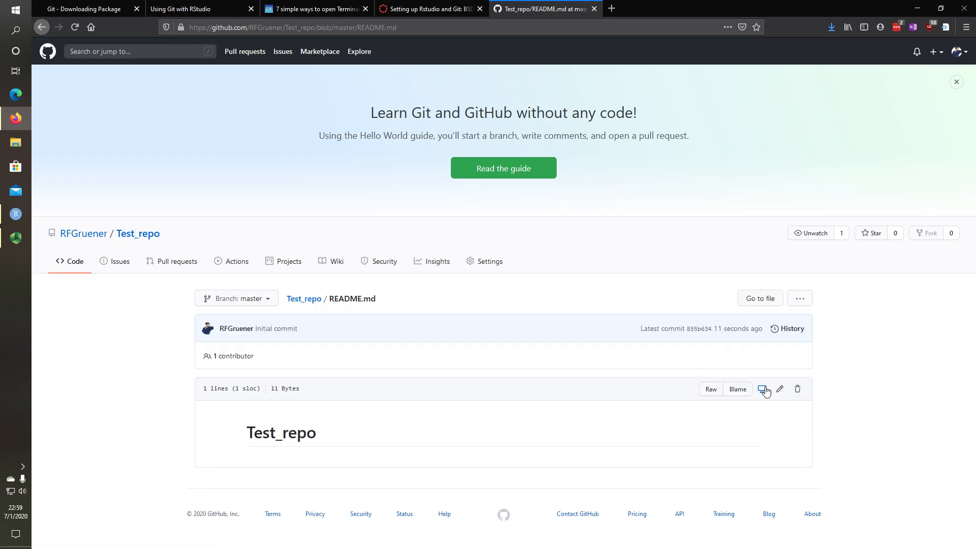
left_click(780, 389)
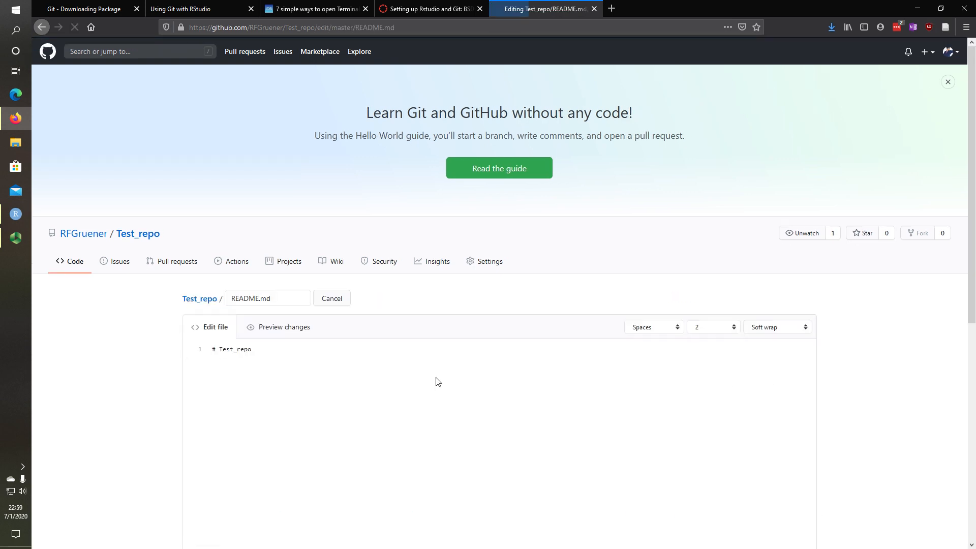
left_click(269, 302)
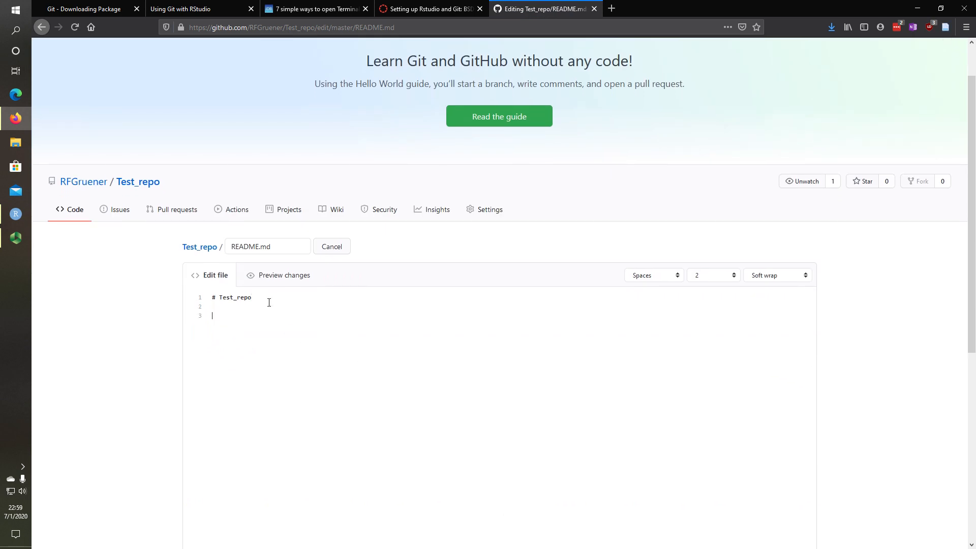
type("Thisis")
key("BackSpace")
key("BackSpace")
type("is some text I wrote in Github")
Enter 'Updated Readme' as the commit message
scroll(345, 300, "down", 5)
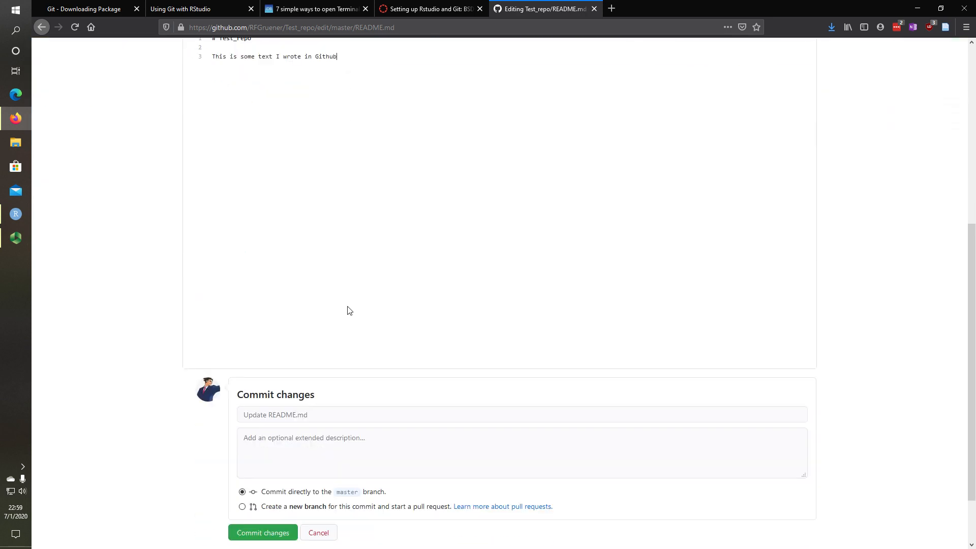
scroll(351, 311, "down", 2)
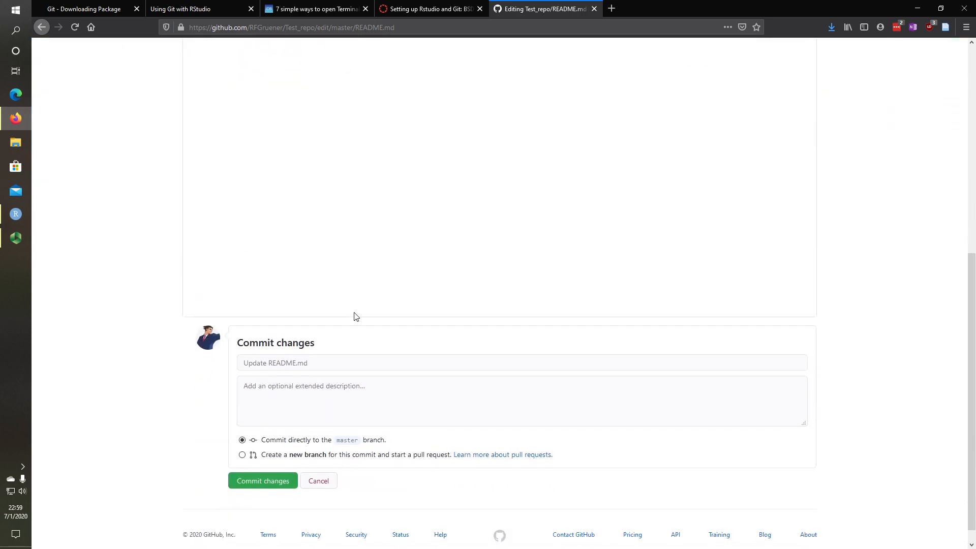
left_click(328, 359)
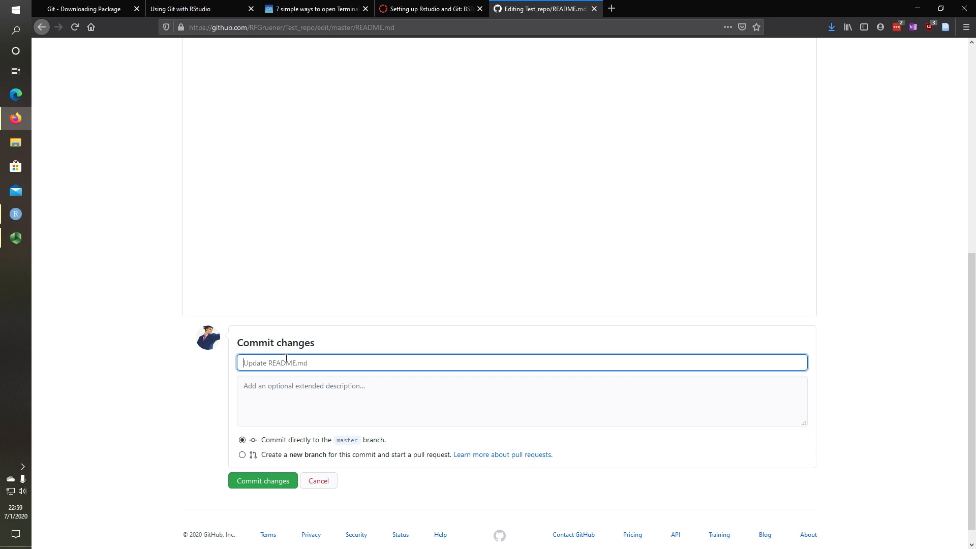
type("W")
key("BackSpace")
type("Updated Readme")
Commit the README change to master and return to the Test_repo main page
left_click(258, 482)
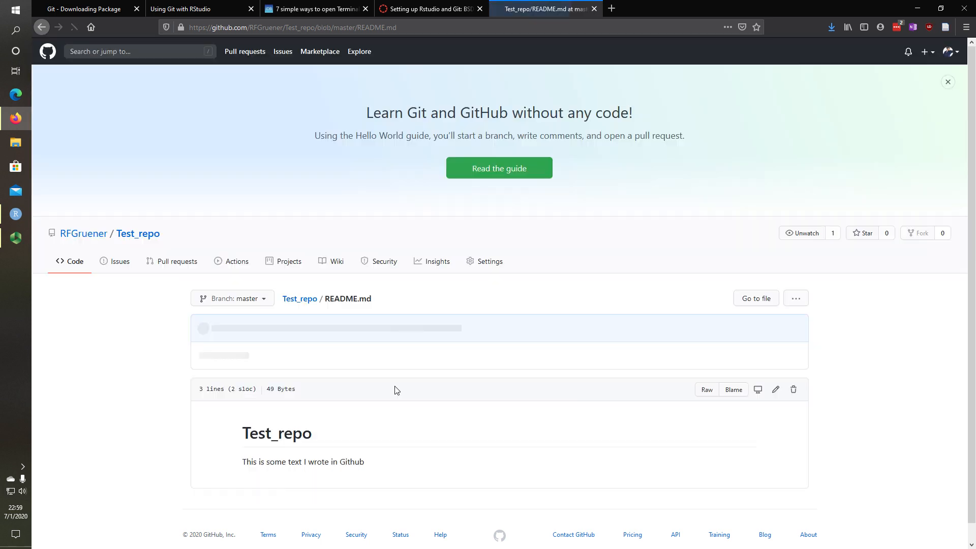
scroll(236, 279, "down", 1)
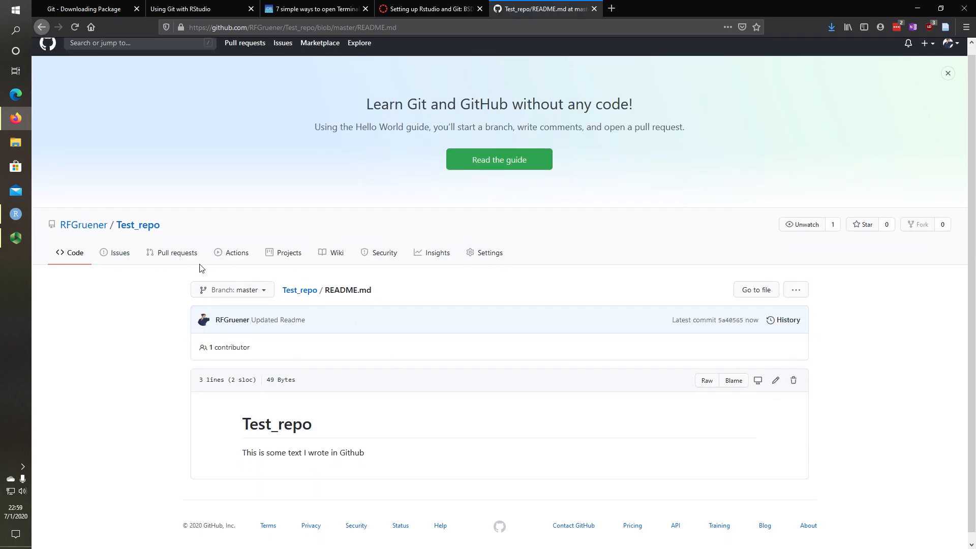
left_click(144, 222)
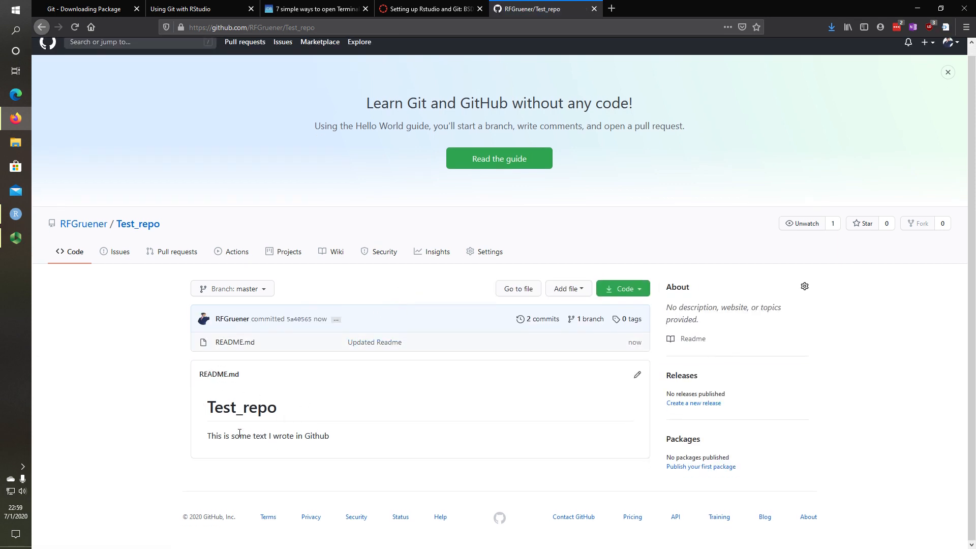
triple_click(216, 436)
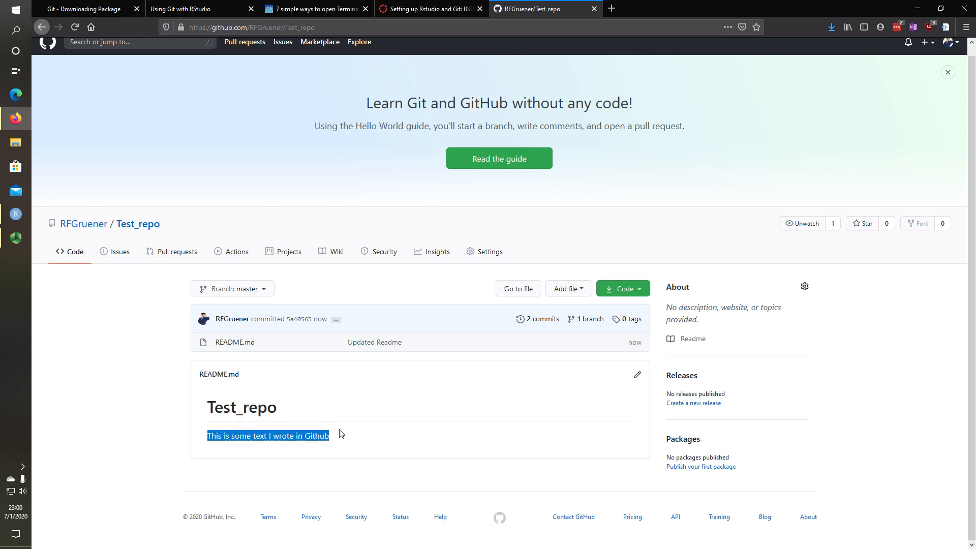
Copy Test_repo's HTTPS clone URL from the Code dropdown and switch to RStudio
left_click(625, 290)
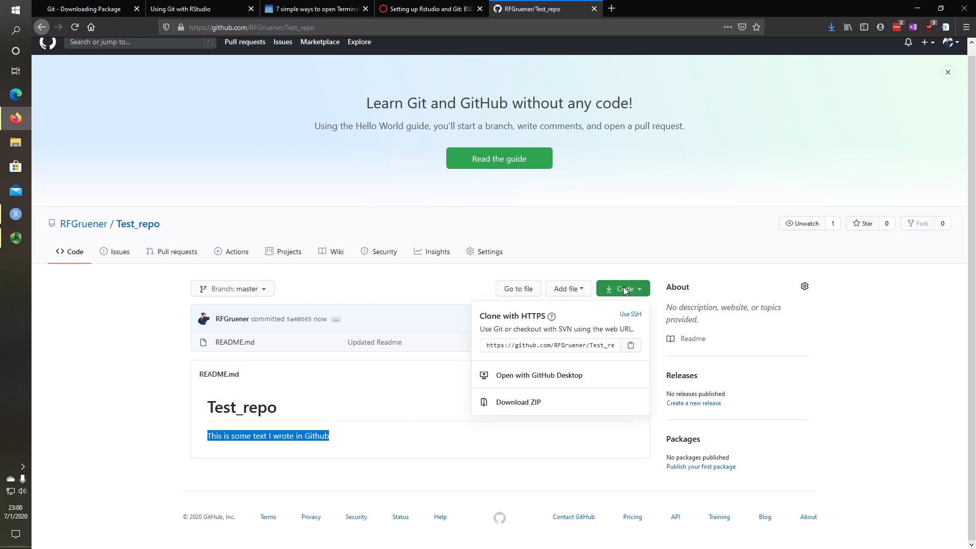
left_click(625, 293)
left_click(625, 291)
left_click(588, 344)
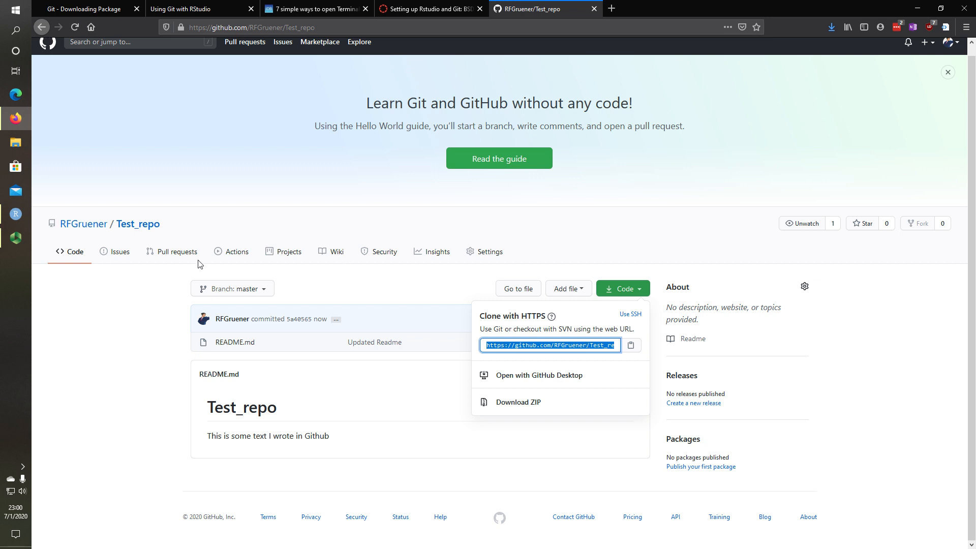
left_click(42, 241)
left_click(16, 215)
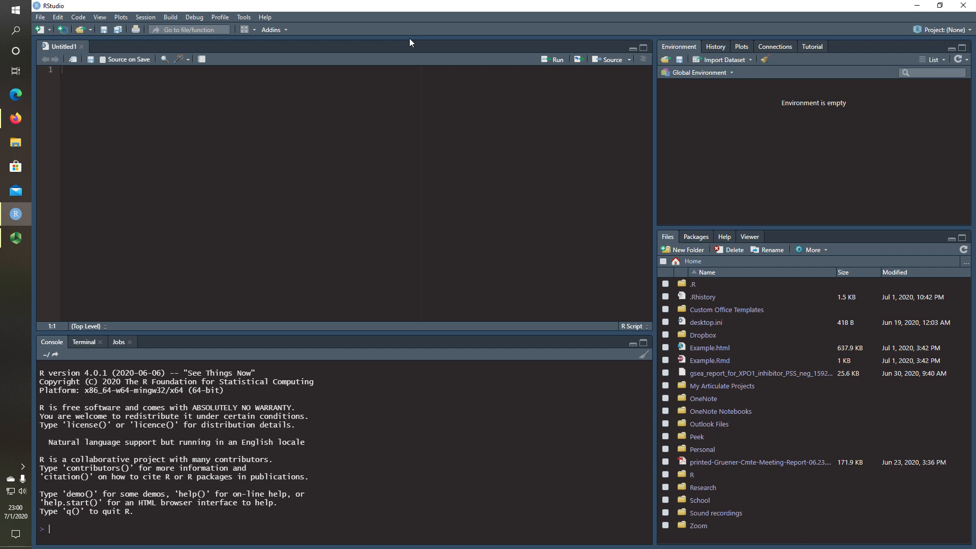
Start a new Git version-control project from the pasted Test_repo clone URL
left_click(41, 17)
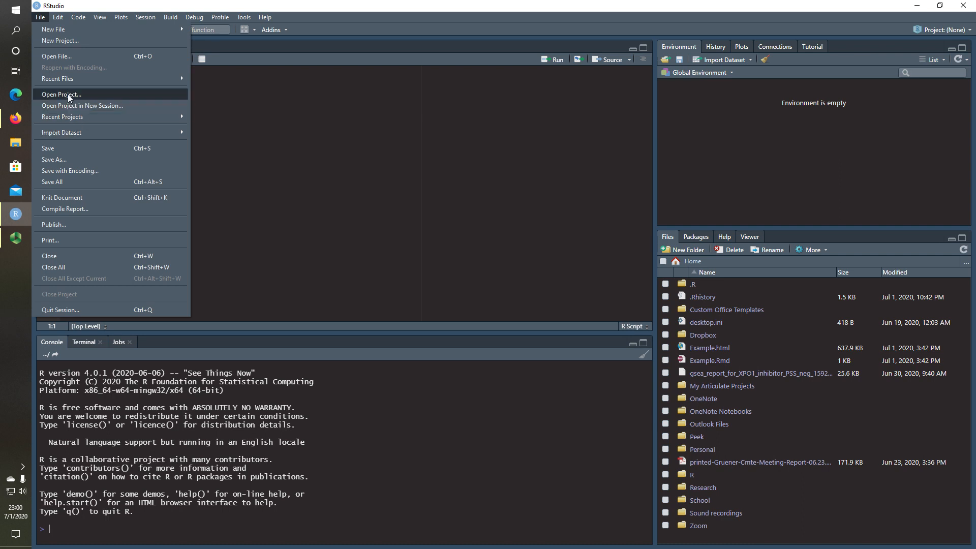
left_click(943, 30)
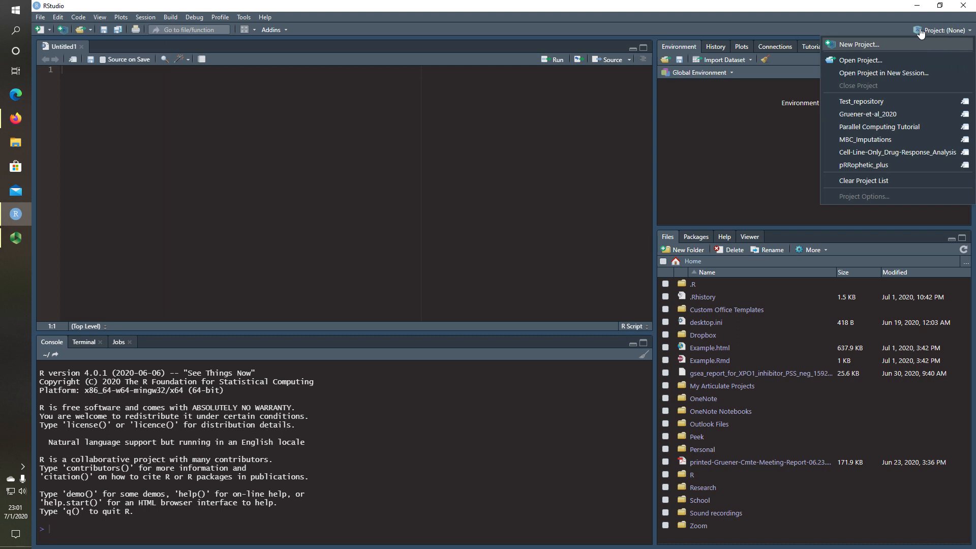
left_click(858, 44)
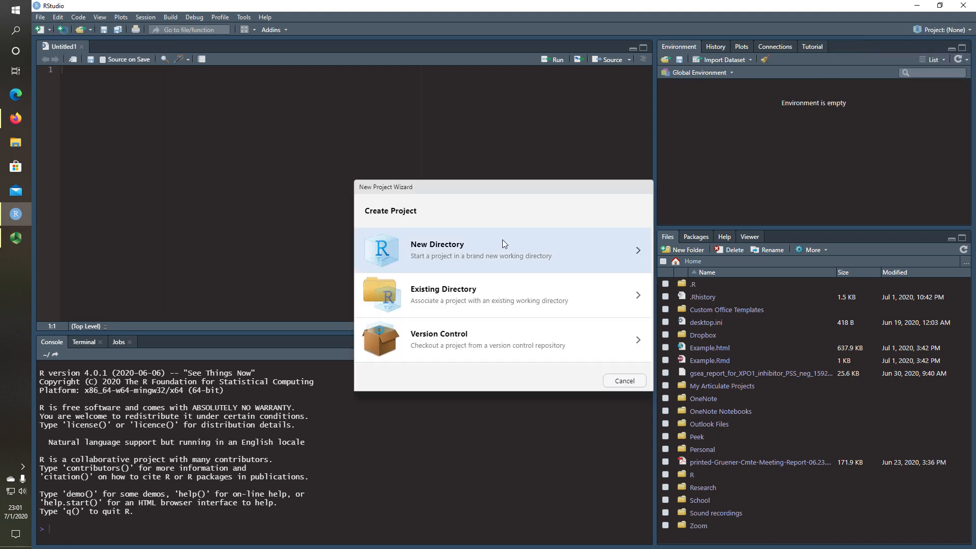
left_click(464, 343)
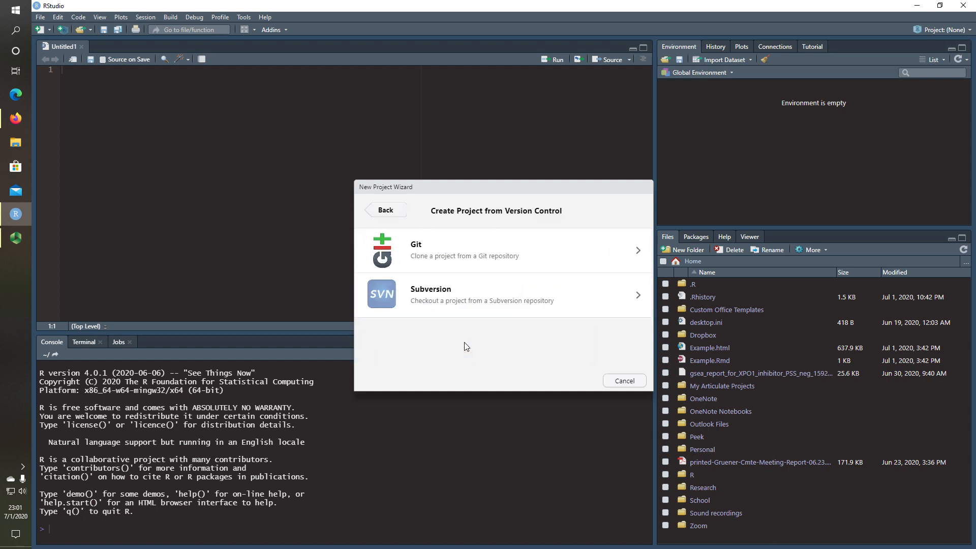
left_click(450, 260)
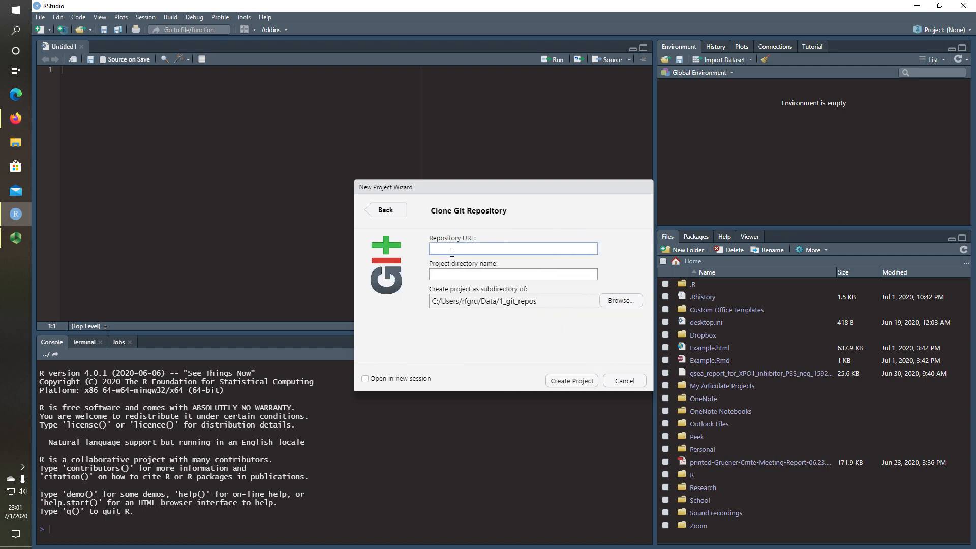
key("ctrl+v")
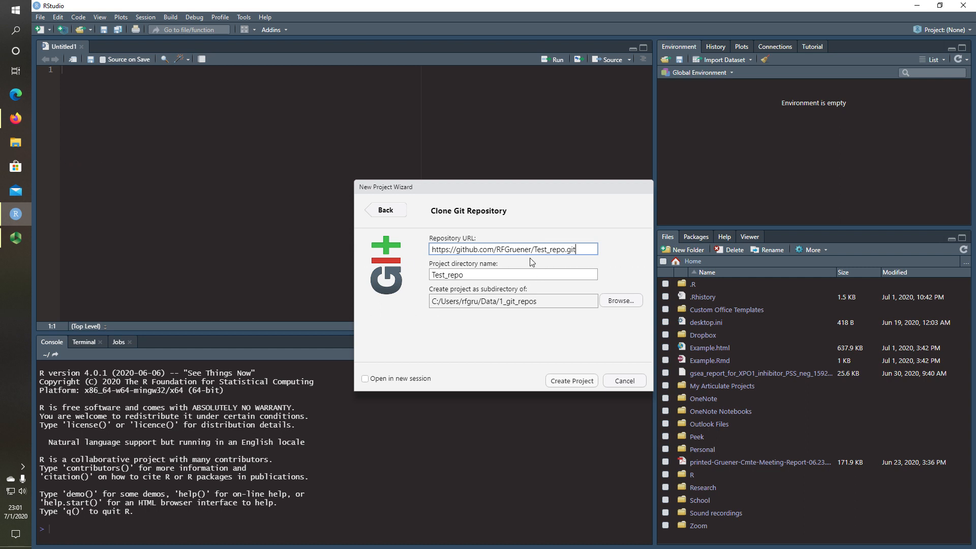
Keep the directory name Test_repo and the 1_git_repos destination subdirectory
left_click(433, 274)
mouse_move(433, 274)
left_mouse_down()
mouse_move(465, 275)
mouse_move(431, 275)
left_mouse_up()
left_click(476, 277)
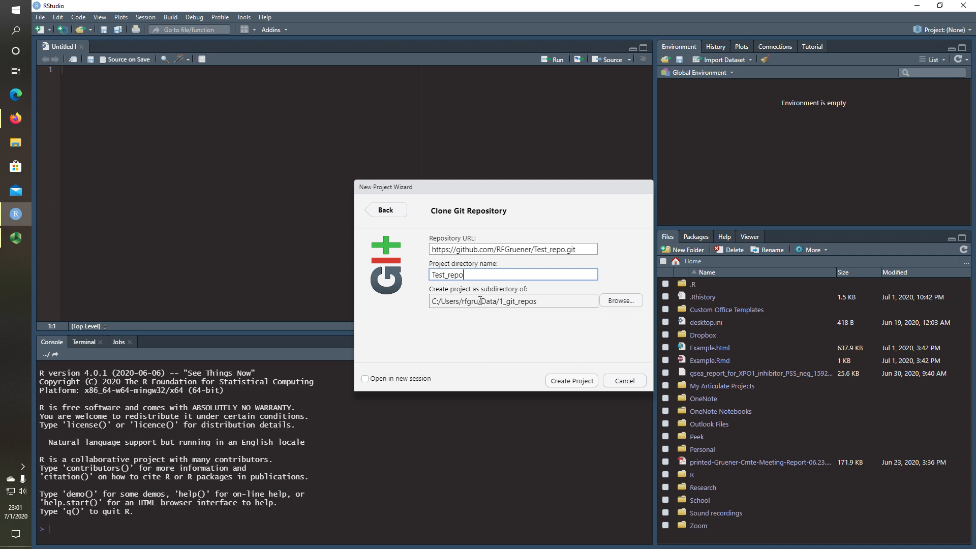
left_click_drag(478, 300, 462, 301)
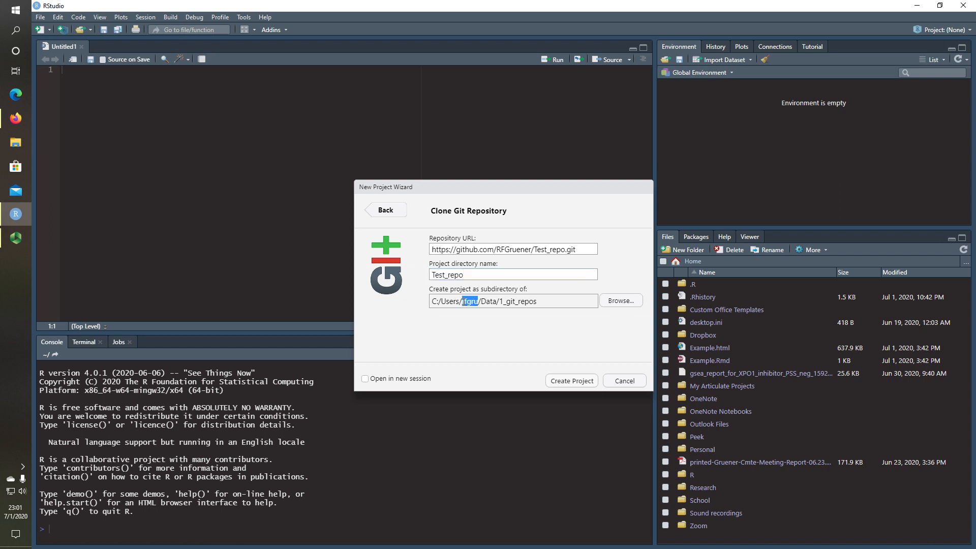
double_click(488, 301)
left_click_drag(499, 302, 537, 301)
Create the cloned Test_repo project and show its Git pane listing .gitignore and Test_repo.Rproj
left_click(574, 381)
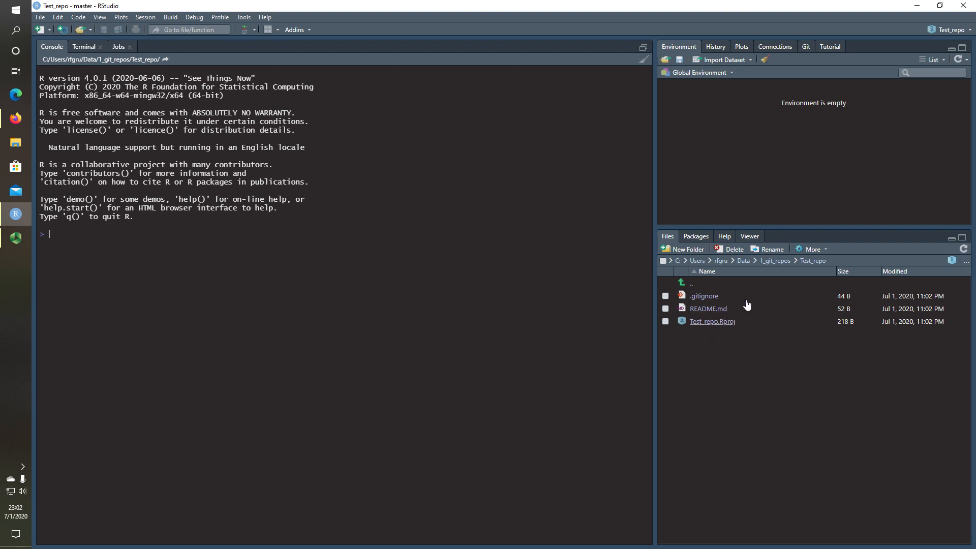
left_click(805, 47)
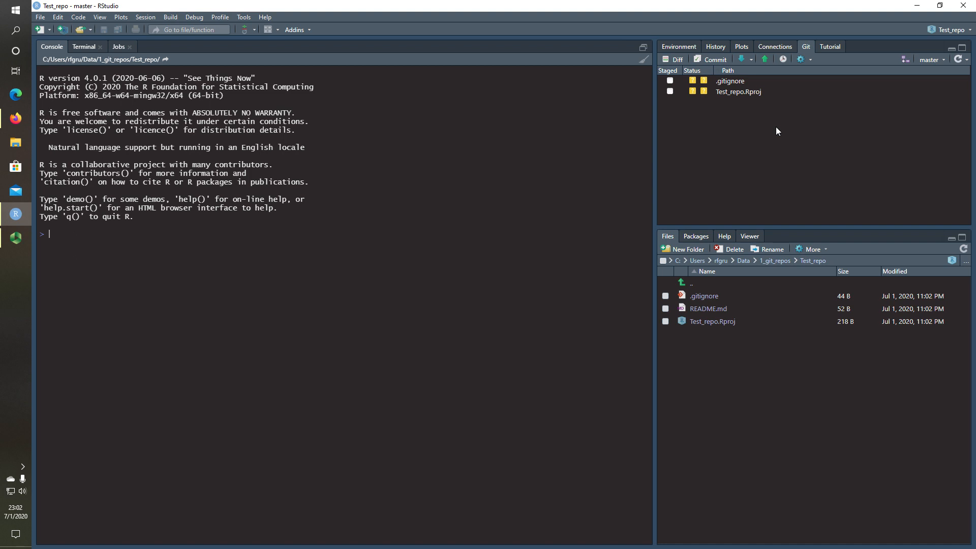
Add a Large_file.csv entry on line 5 of .gitignore and save it
left_click(704, 297)
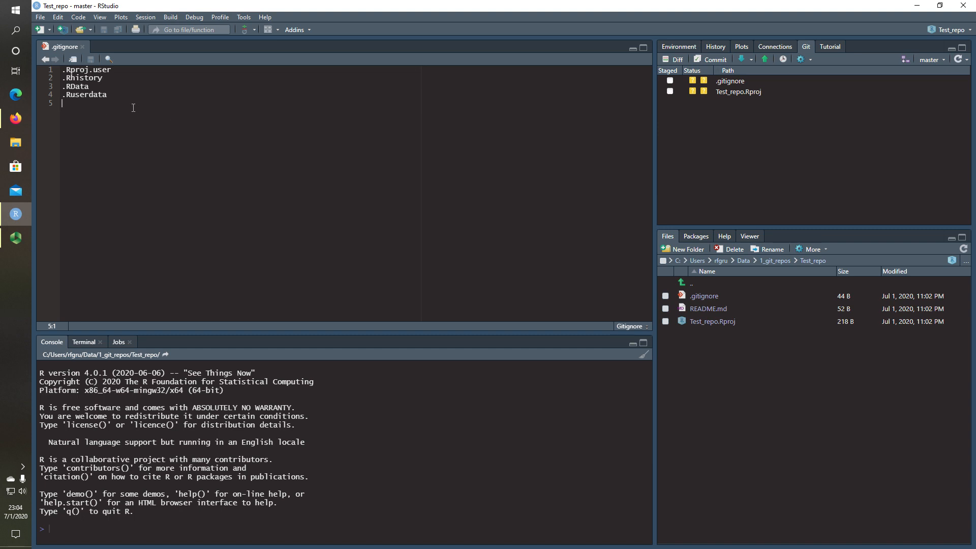
type("Large_file.csv")
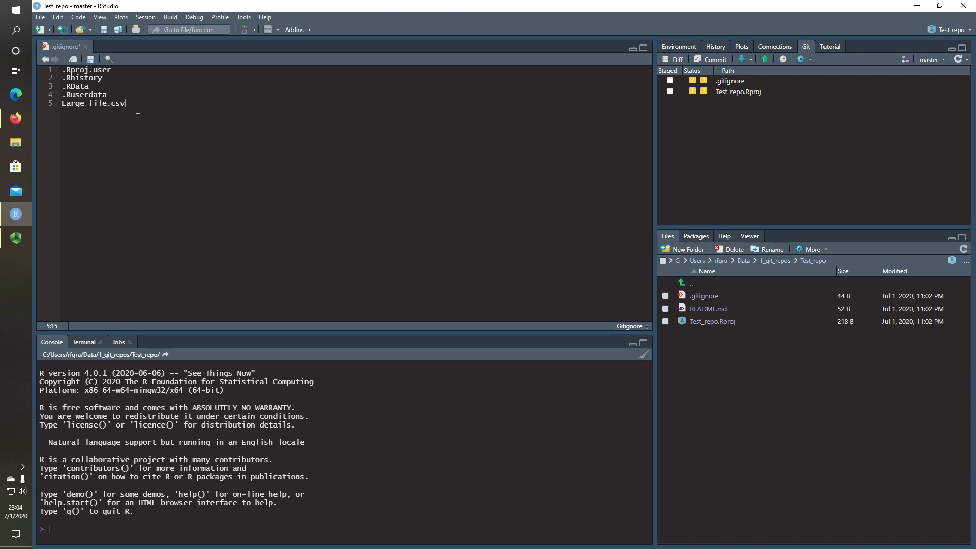
key("Return")
left_click(91, 59)
Run data(mtcars), clear the console, then run write.csv(x = mtcars, file = "Large_file.csv")
type("data(")
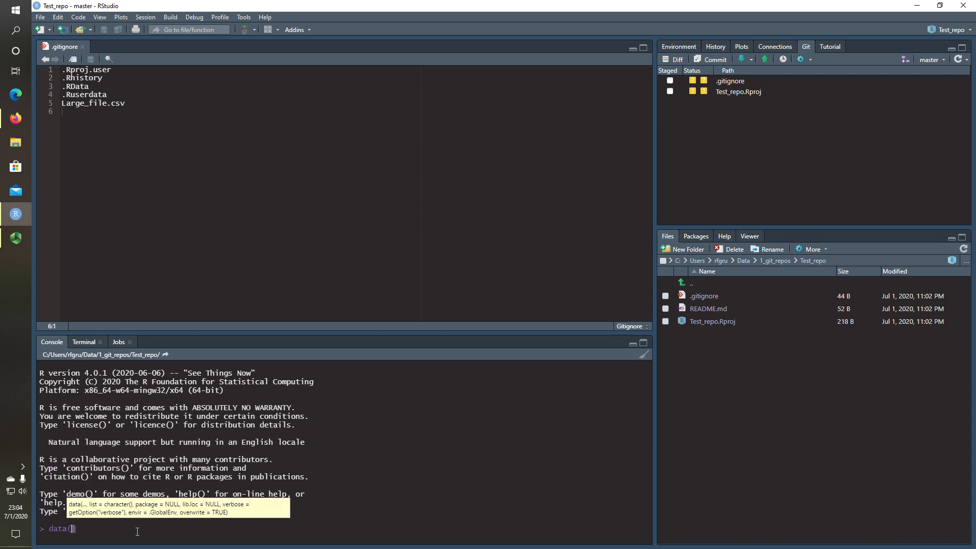
type("mtcars")
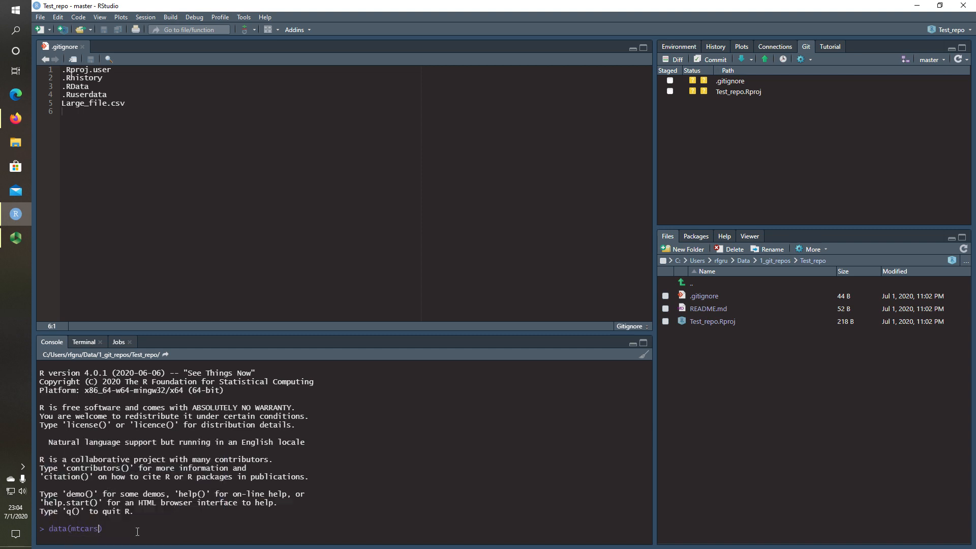
key("Return")
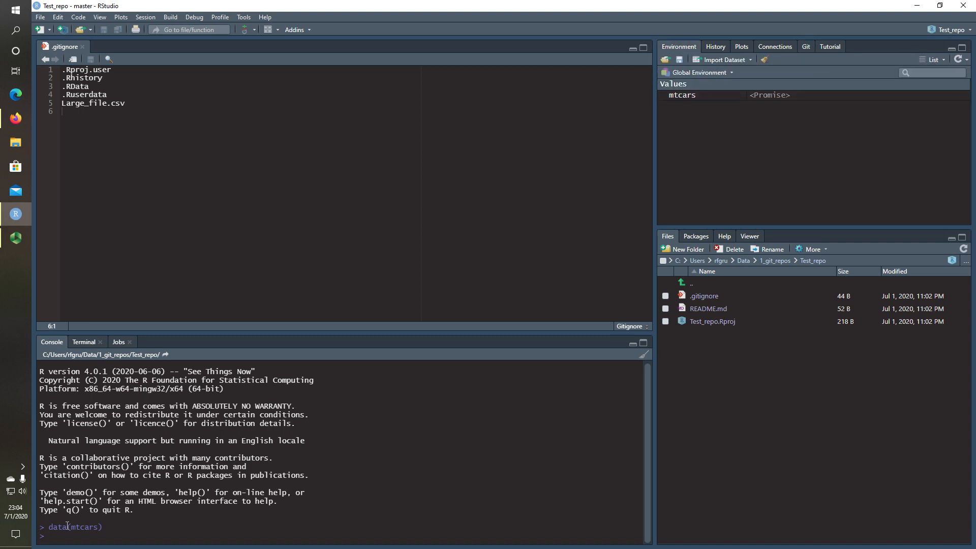
key("ctrl+l")
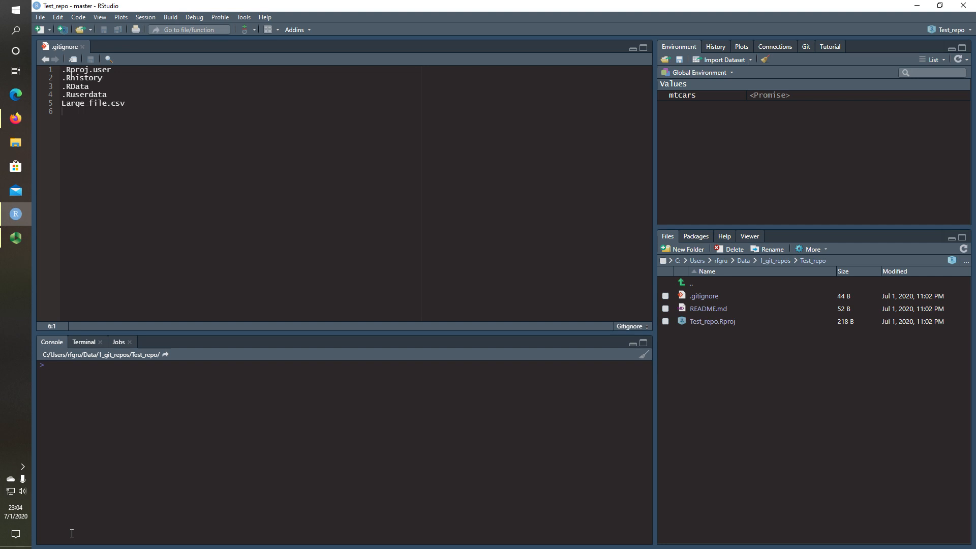
type("write.c")
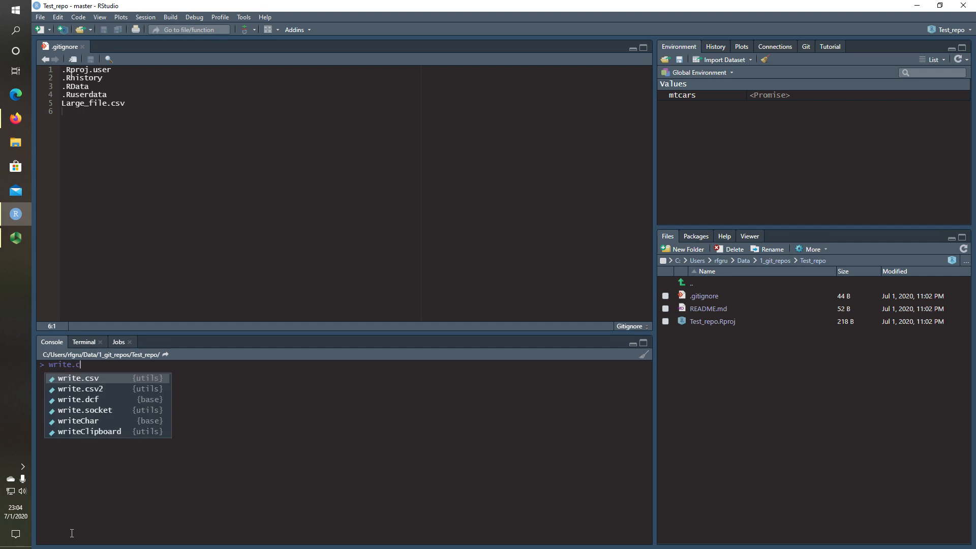
key("Tab")
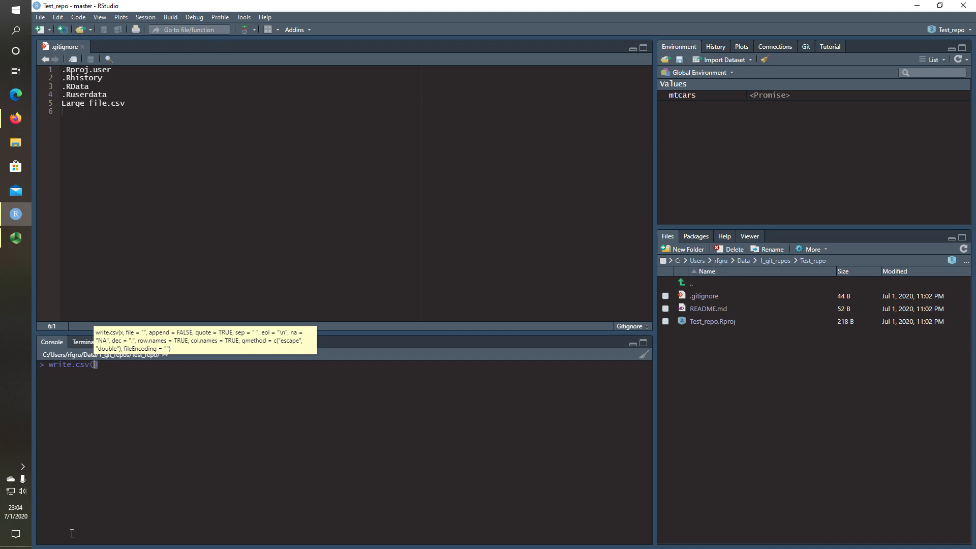
type("x = mtcars")
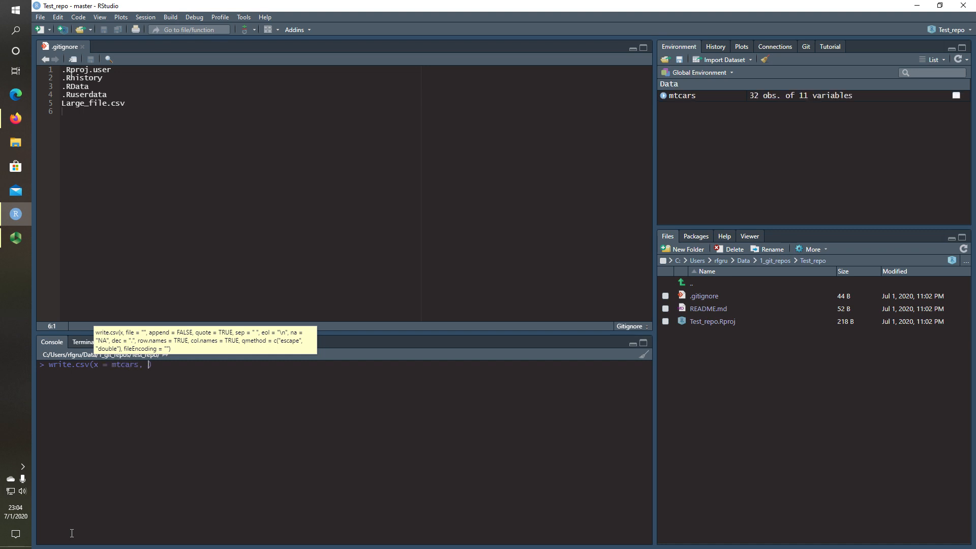
type(", file = \"Large_file.csv")
key("End")
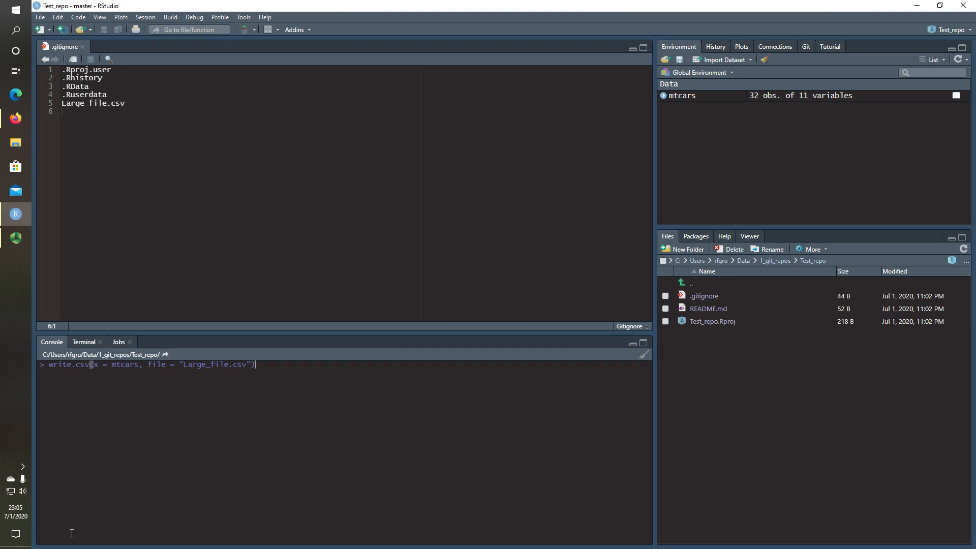
key("Return")
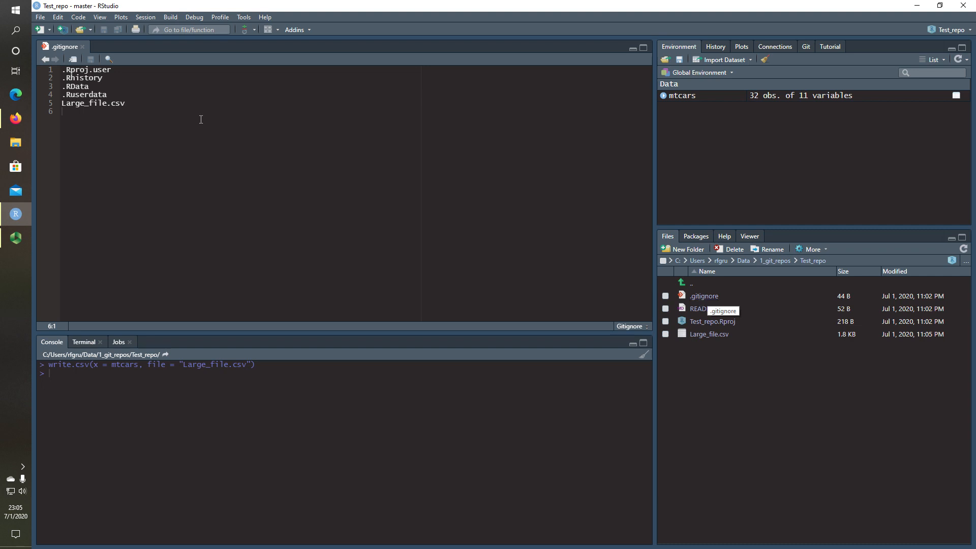
Review the repository's uncommitted changes in the Review Changes window, then close it
left_click(809, 46)
left_click(714, 60)
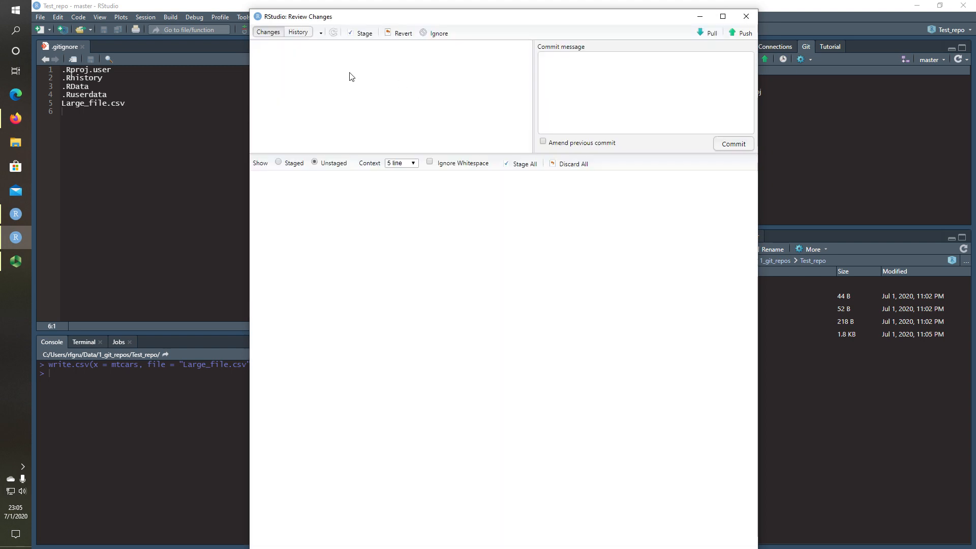
left_click(337, 57)
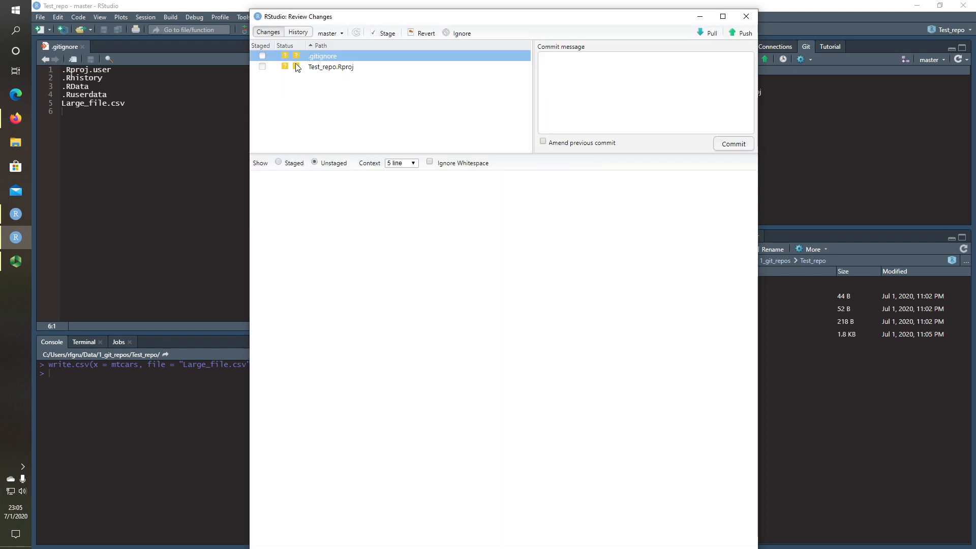
left_click(746, 16)
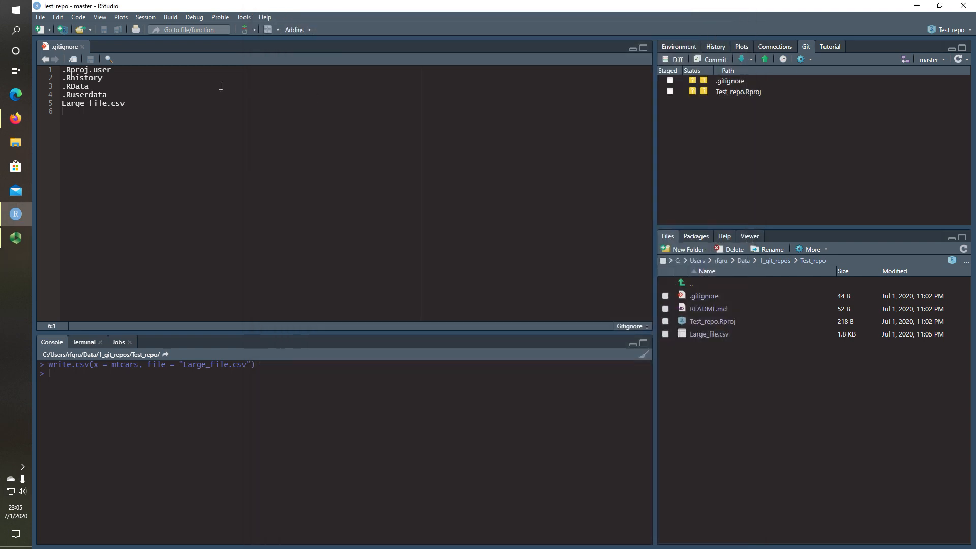
Delete the Large_file.csv line from .gitignore and save the file
double_click(128, 106)
triple_click(124, 103)
key("BackSpace")
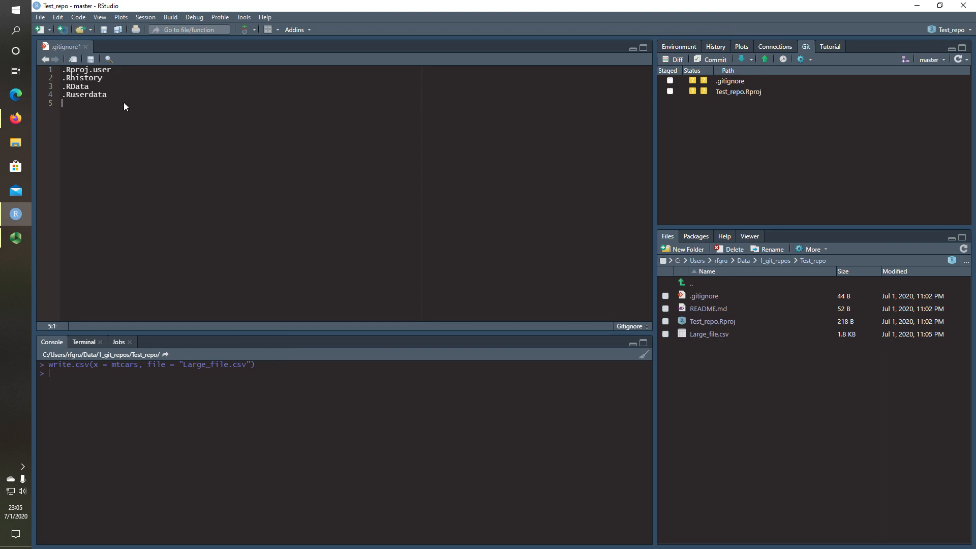
left_click(90, 60)
Confirm in Review Changes that Large_file.csv now appears among the changes
left_click(711, 60)
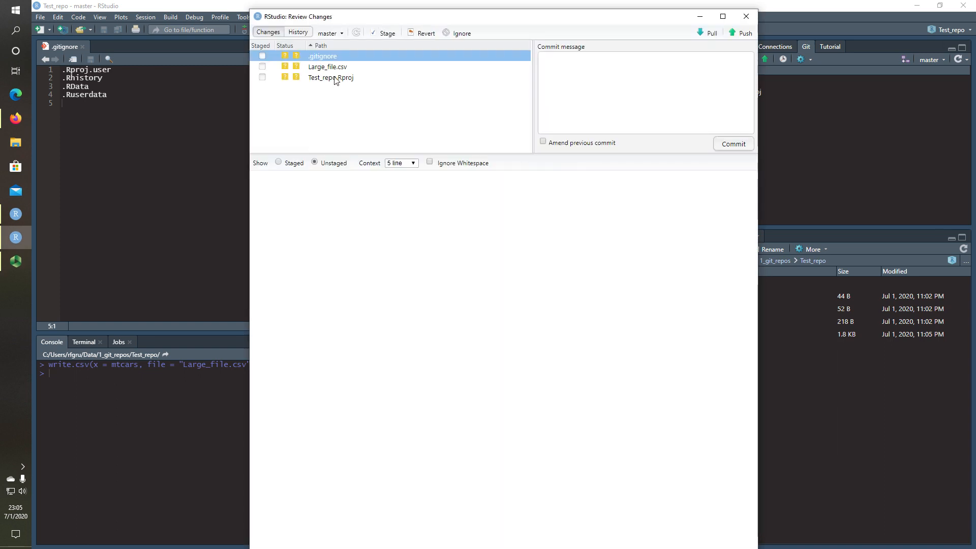
left_click(334, 77)
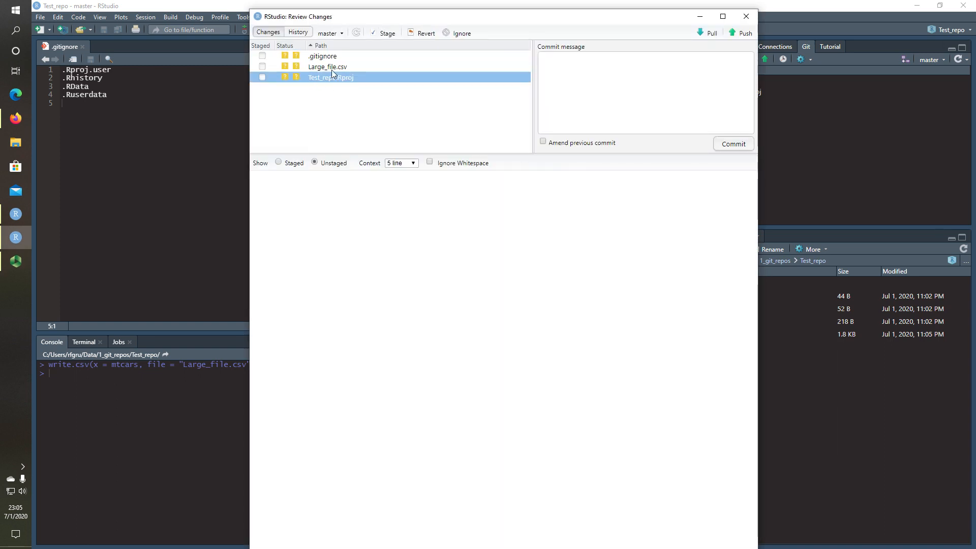
left_click(332, 69)
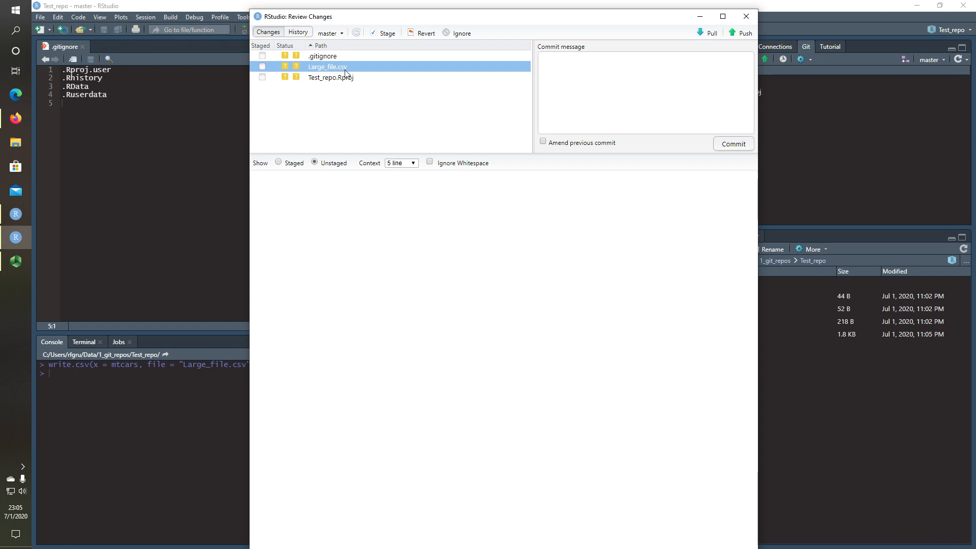
left_click(746, 16)
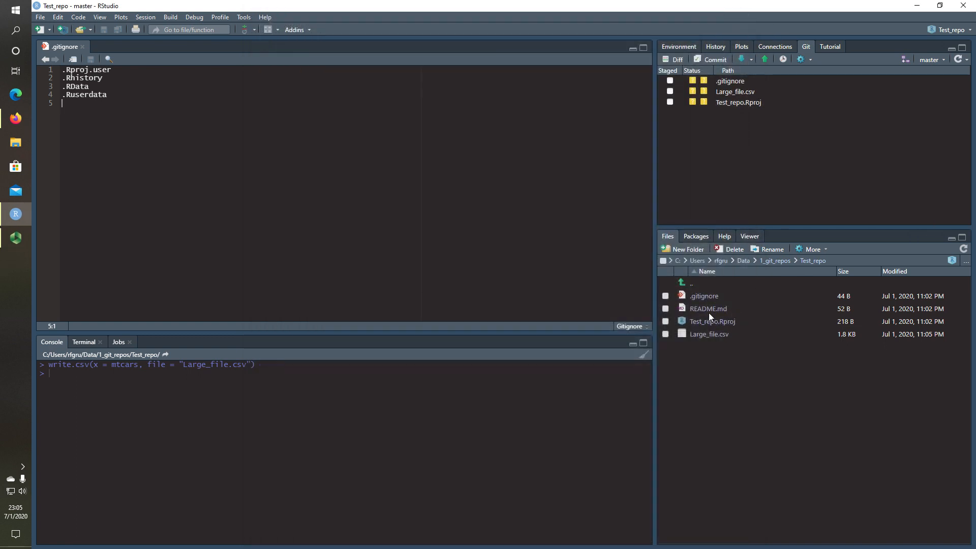
Append the line 'This is some text I wrote in RStudio' to README.md and save
left_click(706, 308)
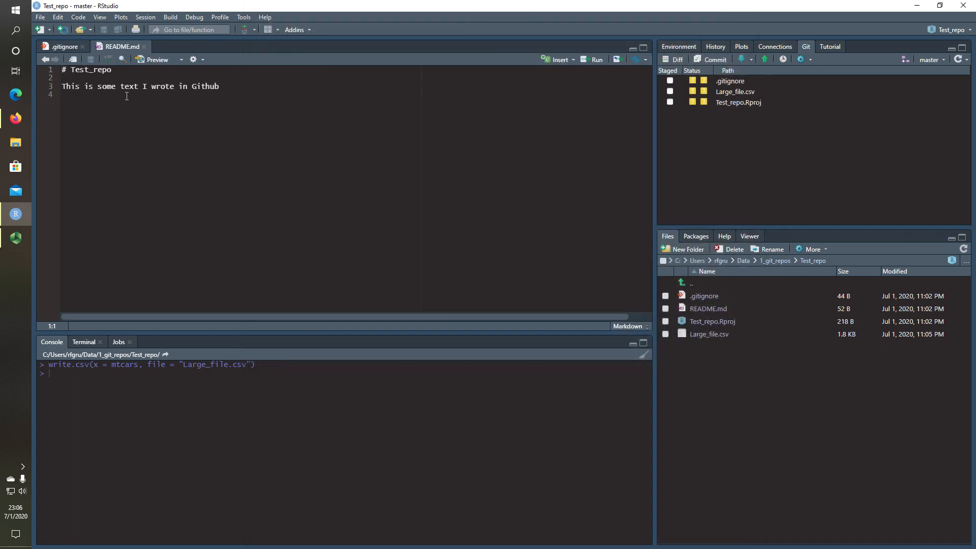
key("Return")
type("This is soime")
key("BackSpace")
key("BackSpace")
key("BackSpace")
key("BackSpace")
key("BackSpace")
type("ome ")
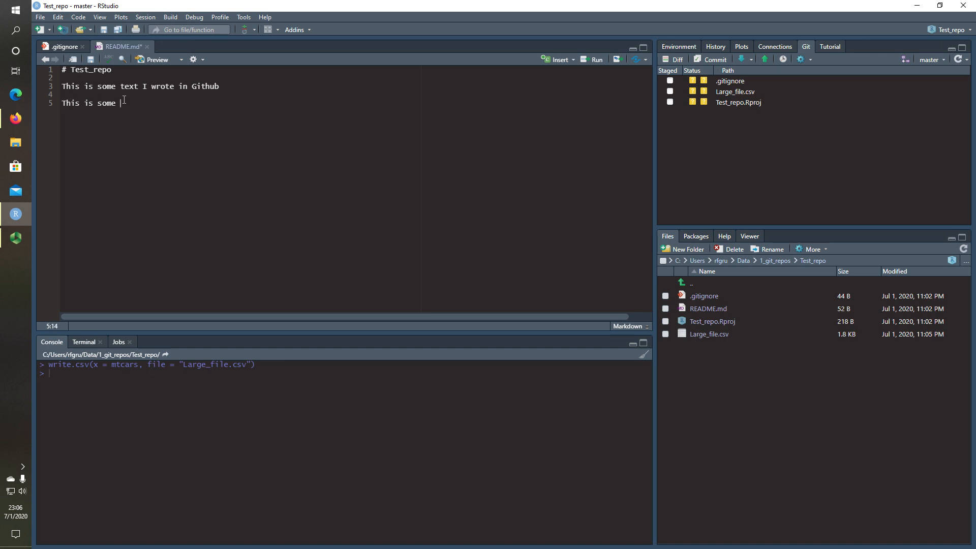
type("text I wrote in RStudio")
key("ctrl+s")
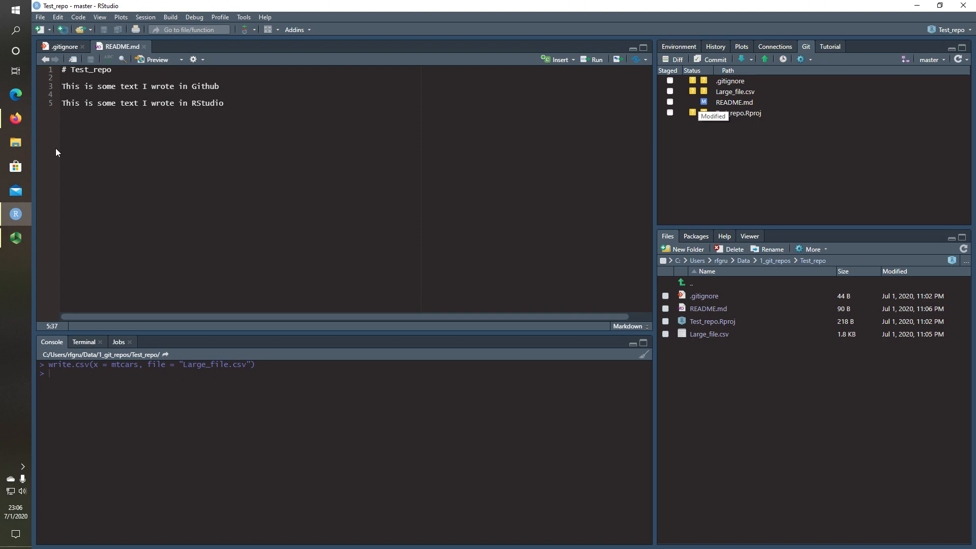
left_click(13, 122)
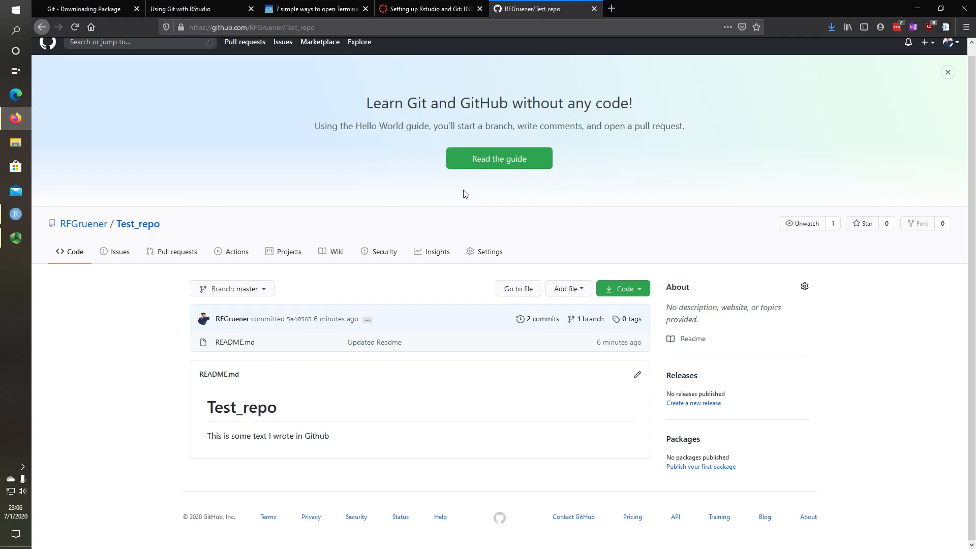
left_click(74, 27)
left_click(18, 216)
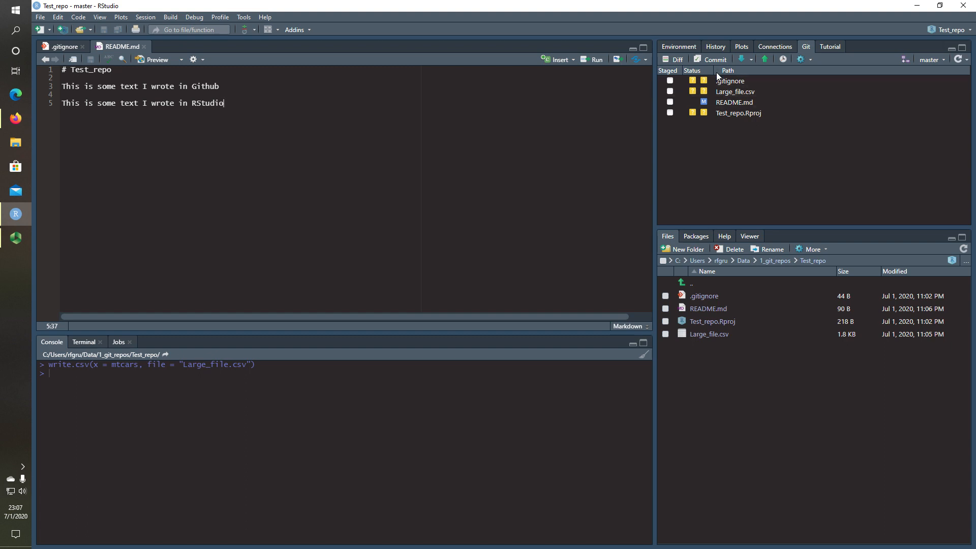
Create a new R script with a comment line and data("mtcars")
left_click(40, 30)
left_click(193, 77)
type("# this is a n Rscript")
key("Return")
key("Return")
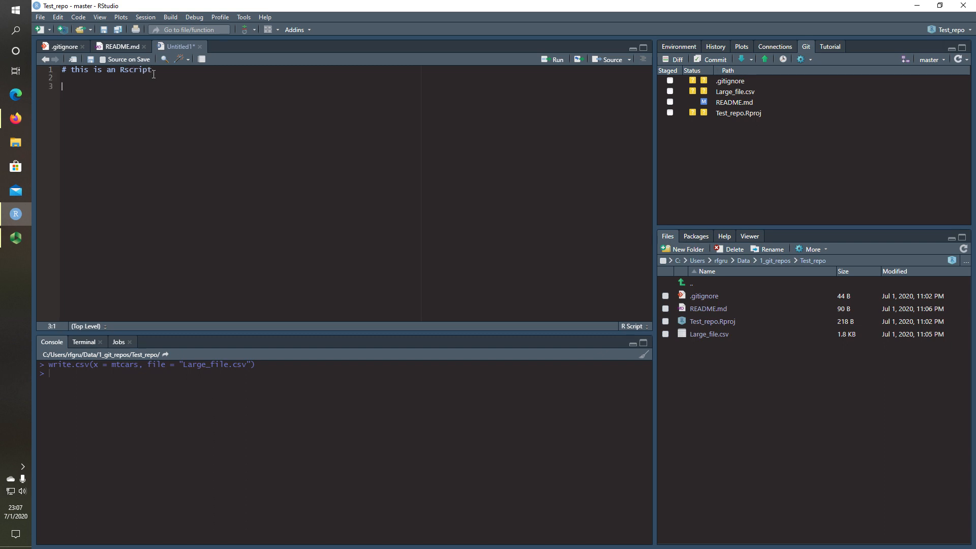
type("data(mt")
key("Tab")
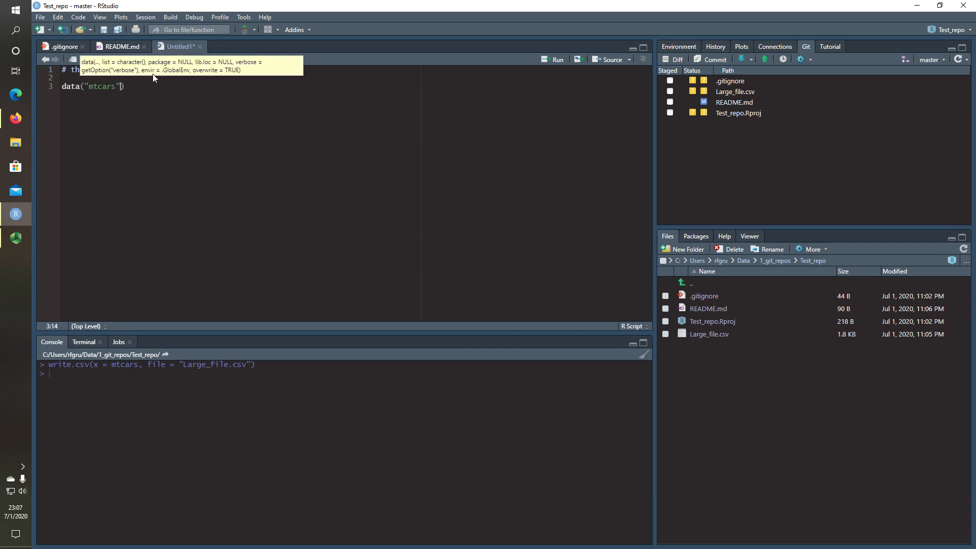
key("Right")
key("Return")
key("Return")
Add write.csv(x = mtcars, file = "Large_file.csv") using arguments copied from the console
type("write.")
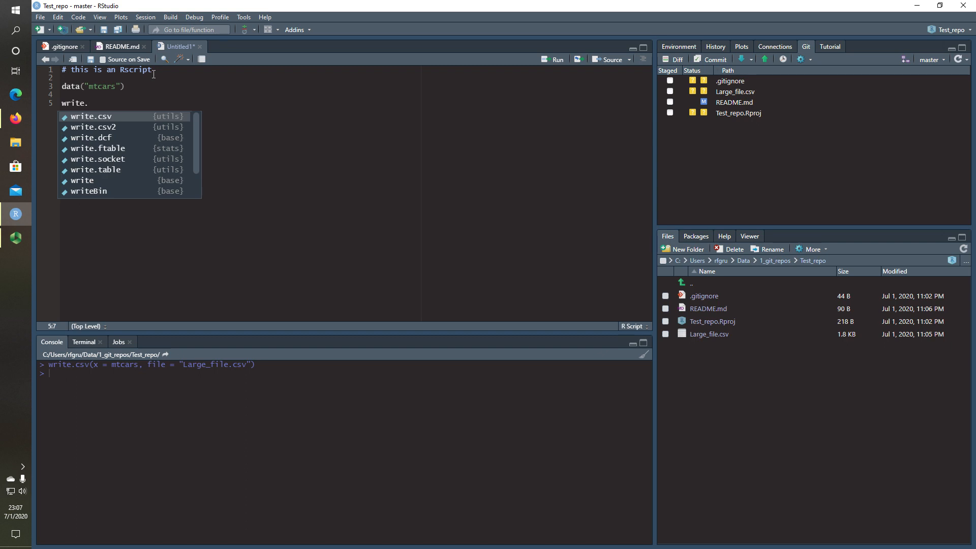
key("Tab")
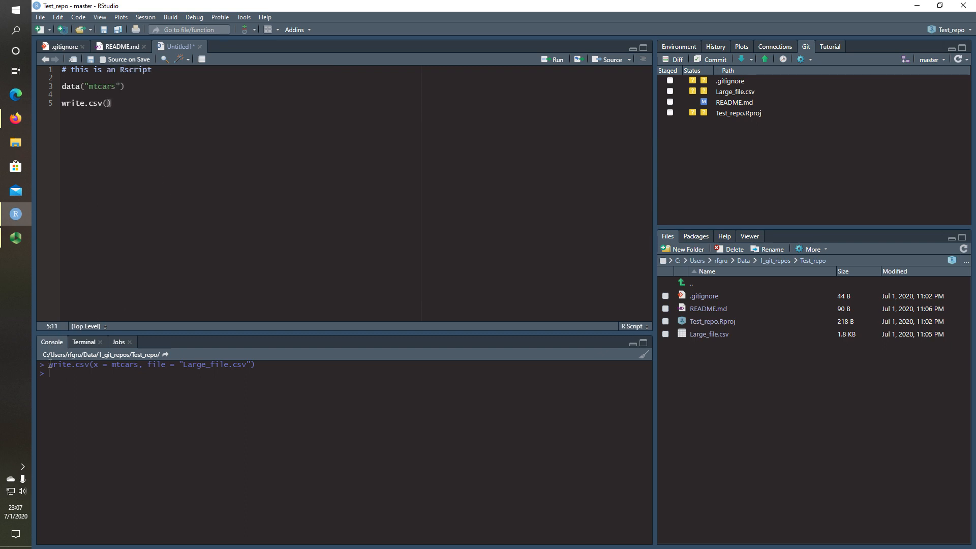
mouse_move(90, 364)
left_mouse_down()
mouse_move(267, 369)
mouse_move(97, 365)
left_mouse_up()
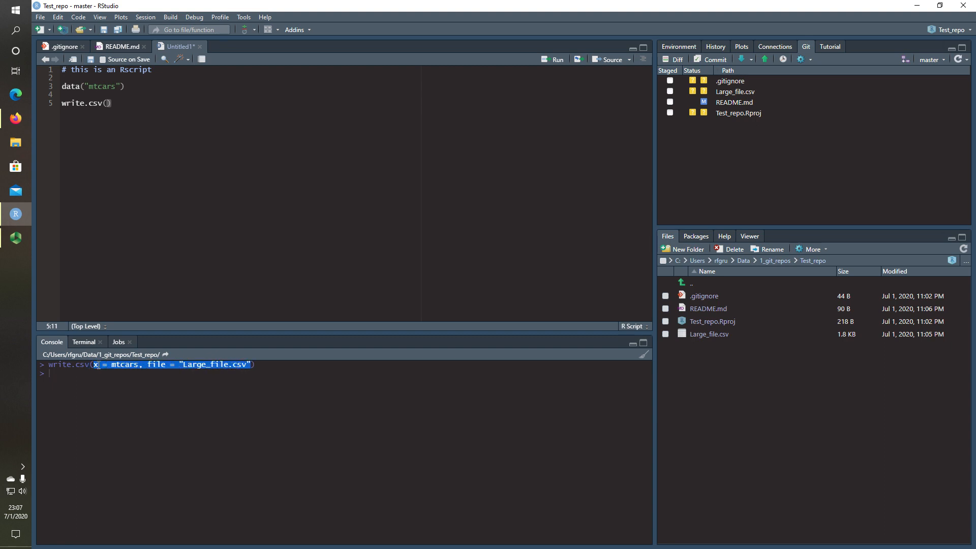
left_click(104, 110)
type("x = mtcars, file = \"Large_file.csv\"")
Save the new script as Test_code.R in the Test_repo folder
left_click(90, 60)
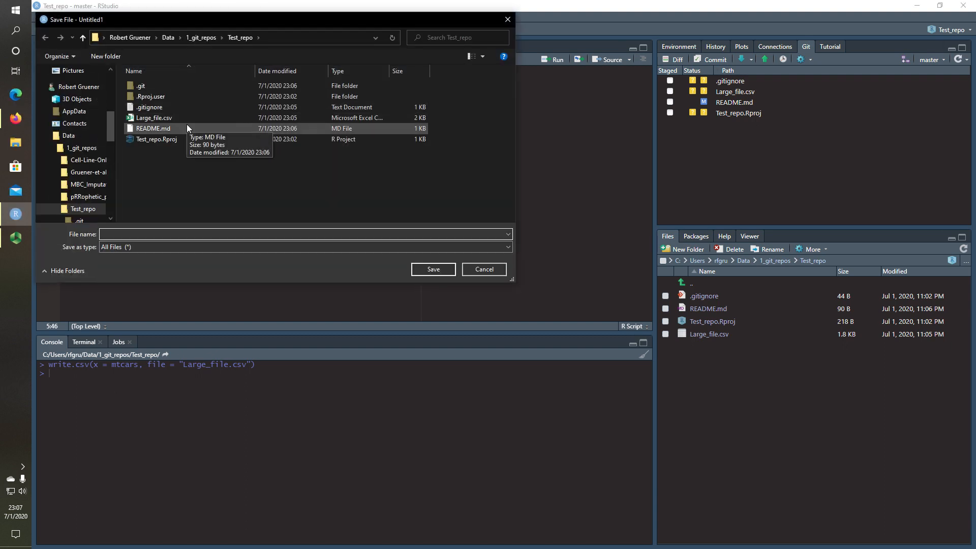
left_click(139, 230)
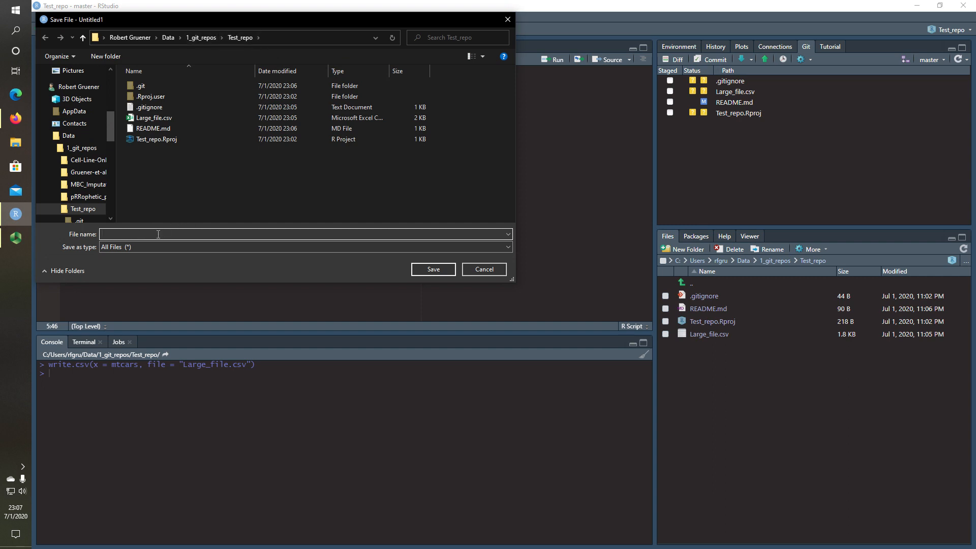
type("Test_code")
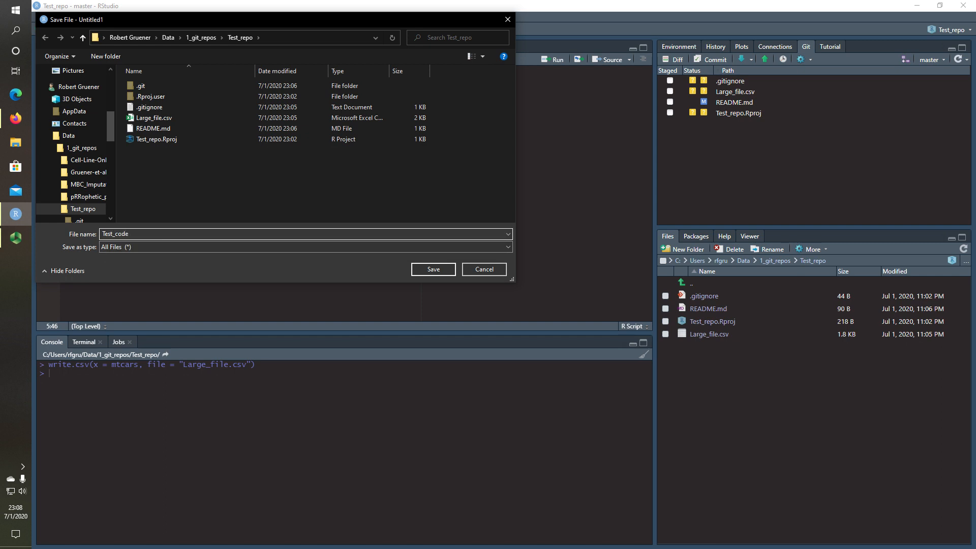
left_click(426, 270)
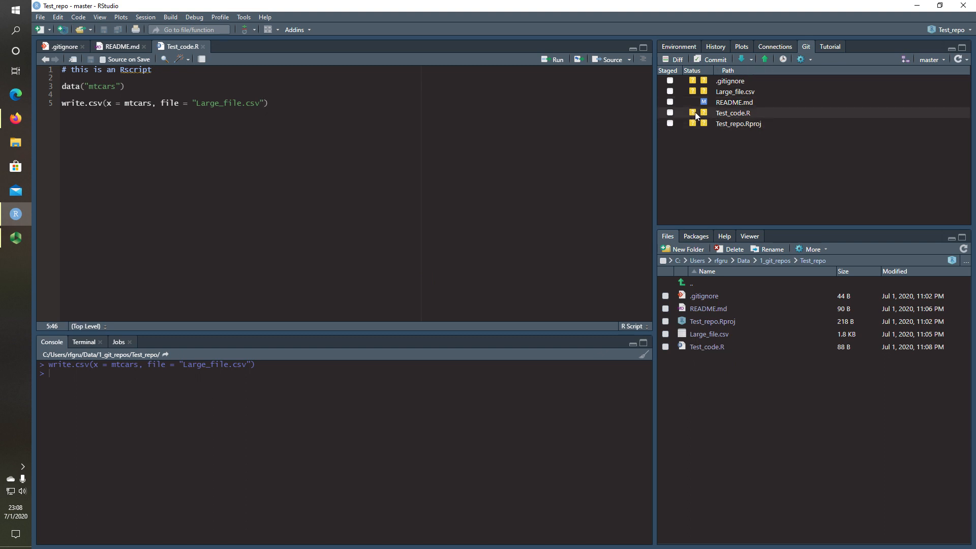
mouse_move(705, 117)
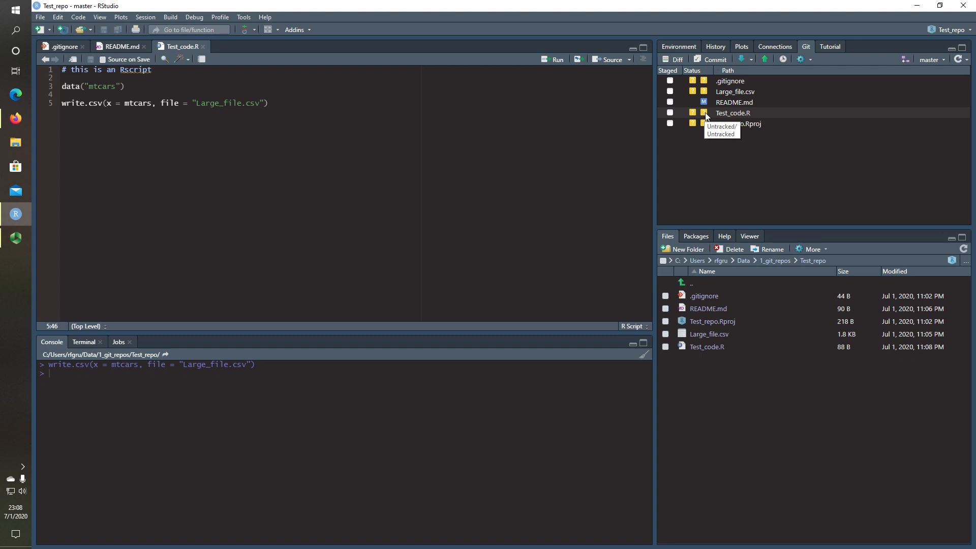
Stage .gitignore, Large_file.csv, README.md, Test_code.R and Test_repo.Rproj in Review Changes
left_click(711, 60)
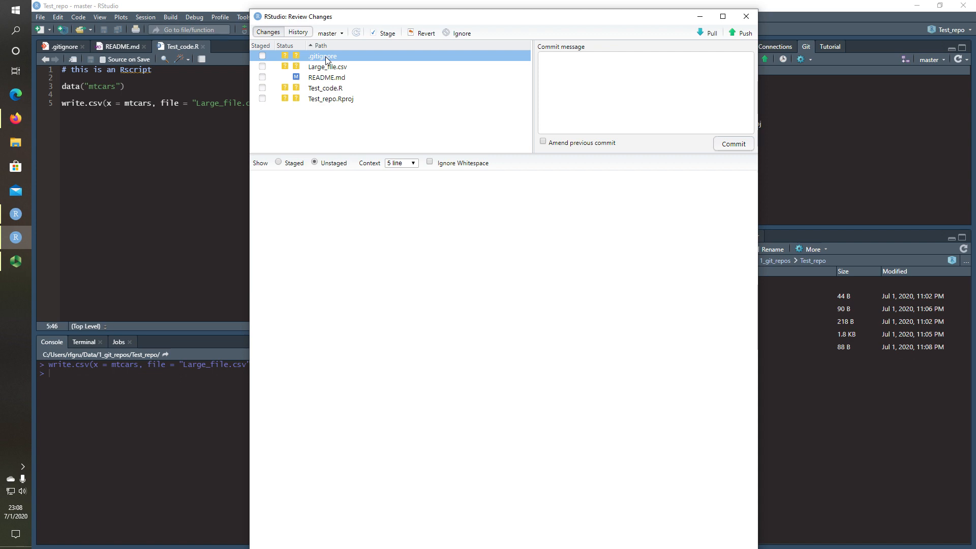
left_click(262, 56)
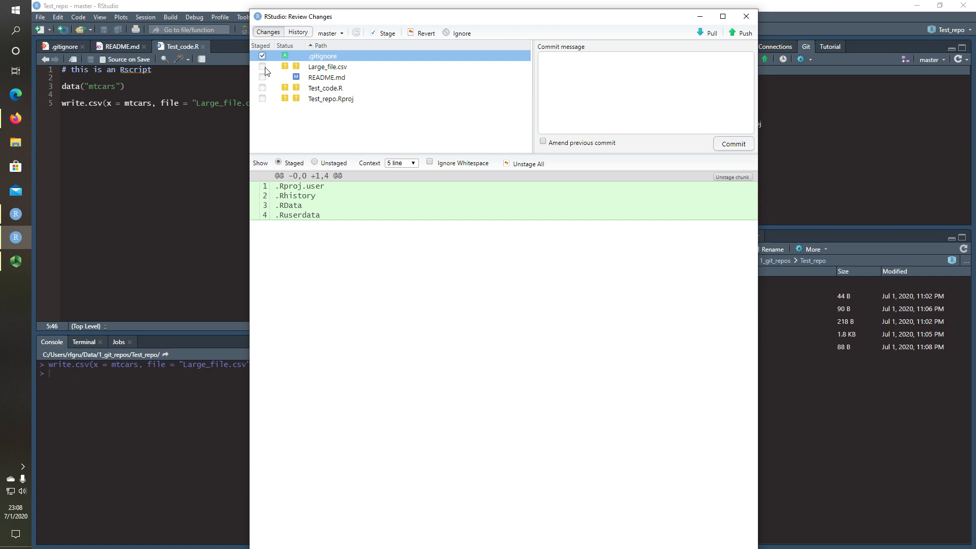
left_click(263, 68)
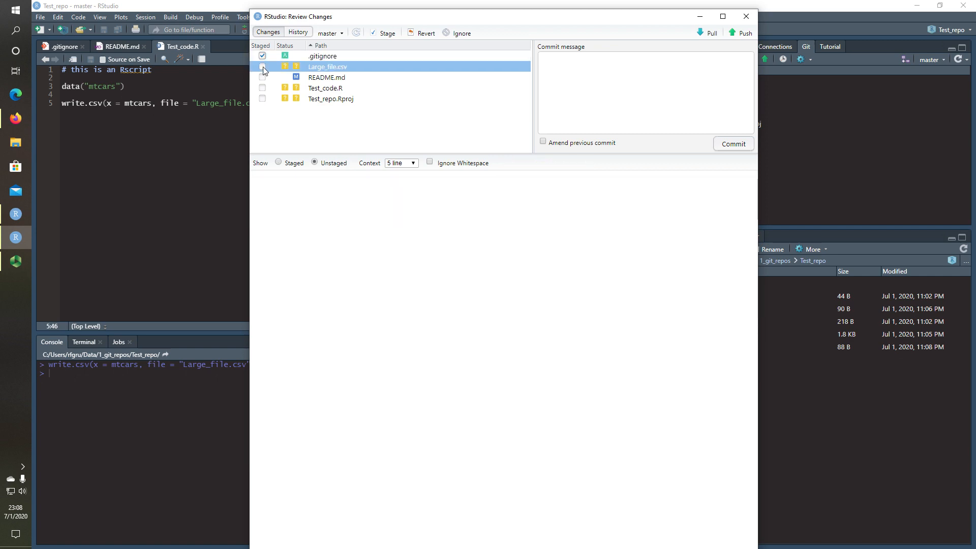
left_click(263, 67)
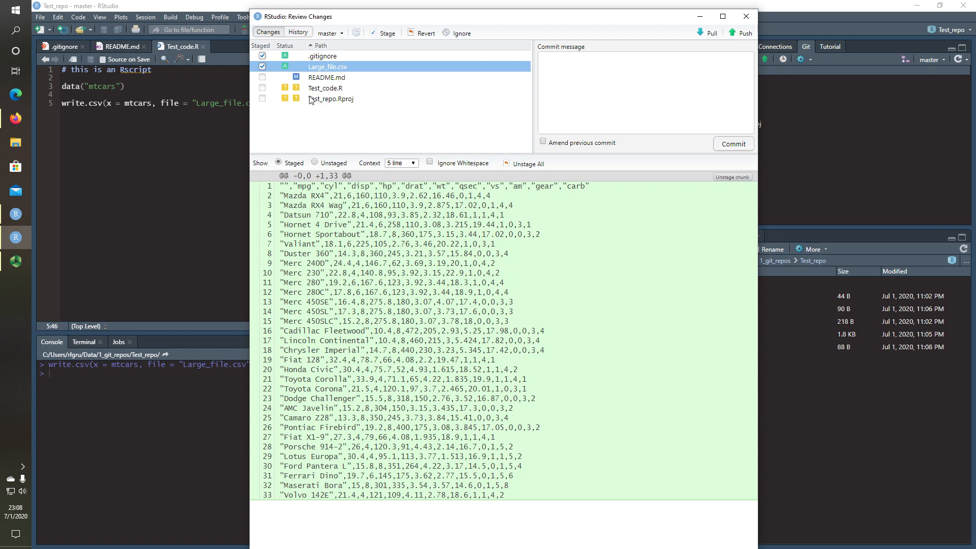
left_click(322, 116)
left_click(321, 56)
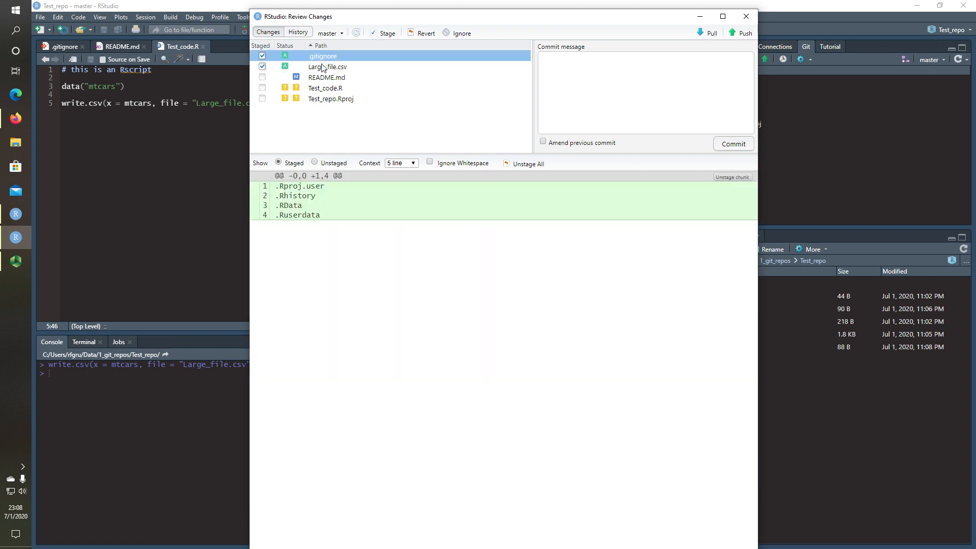
key("ctrl+a")
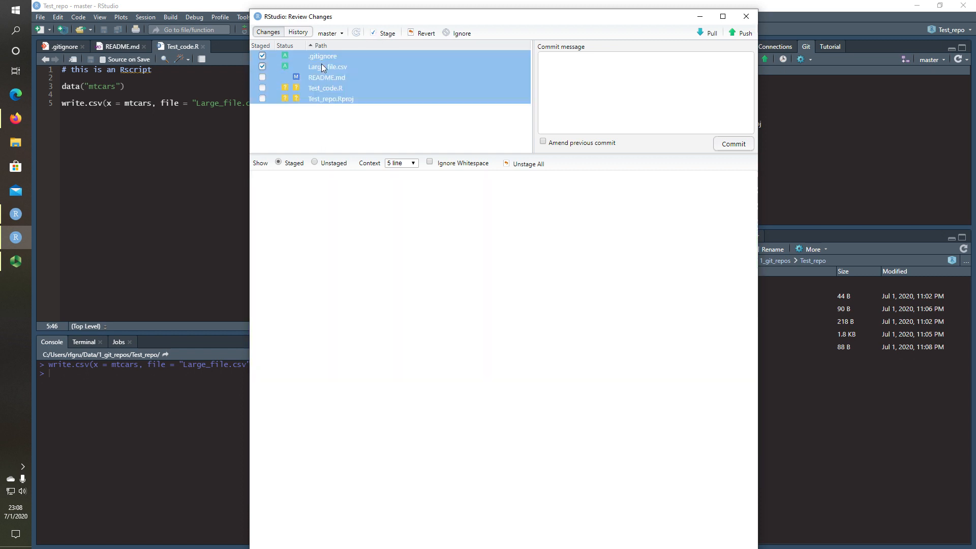
left_click(386, 34)
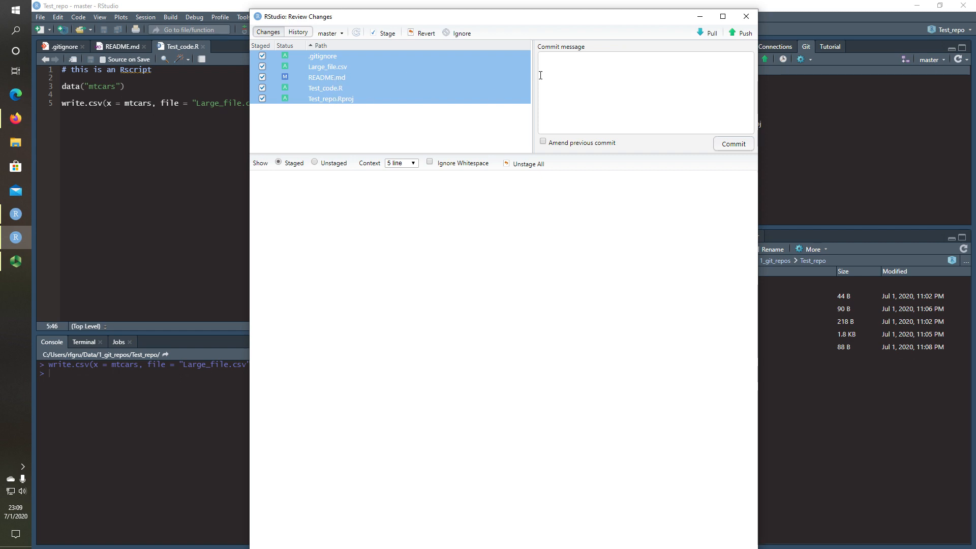
left_click(554, 63)
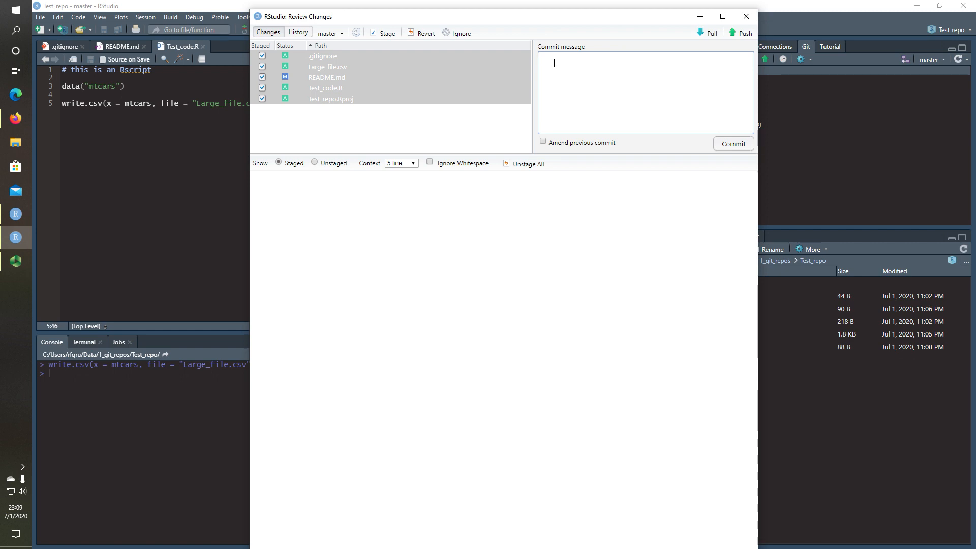
Commit the staged files with the message '+added some explanatory and exploratory items'
left_click(734, 147)
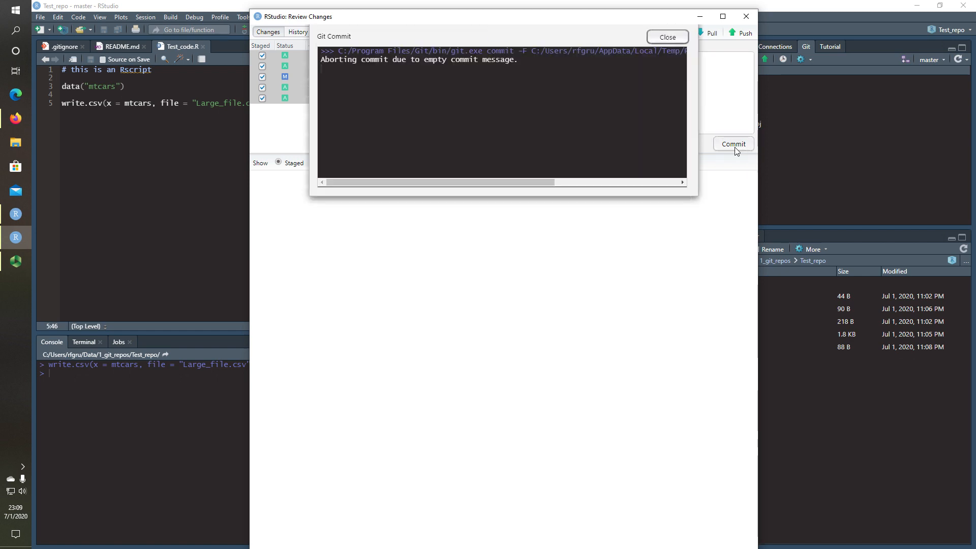
triple_click(366, 59)
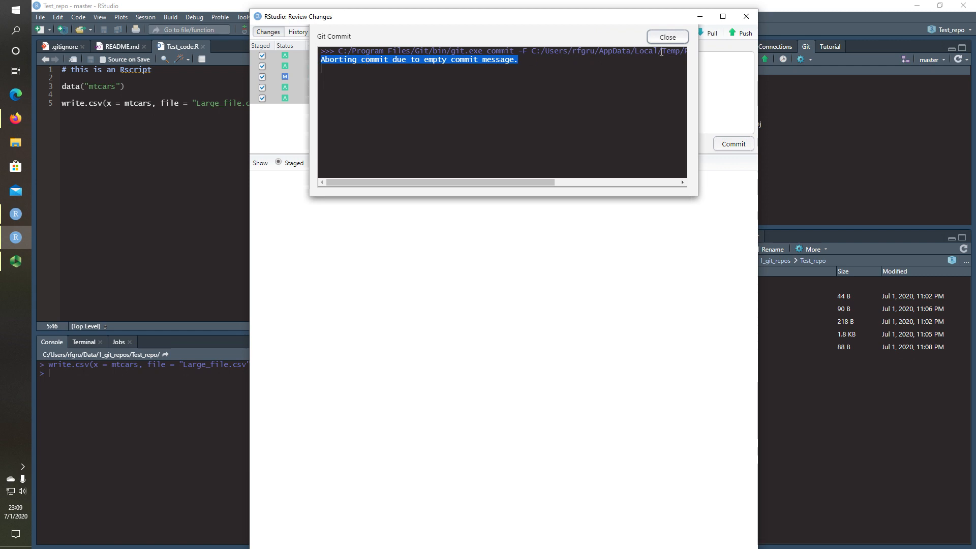
left_click(678, 37)
left_click(604, 70)
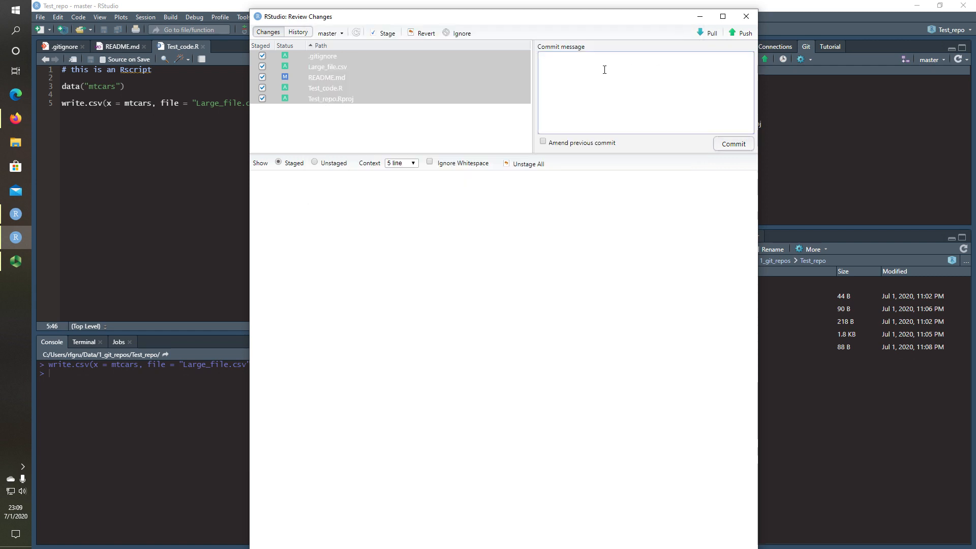
type("t")
type("added ")
type("some explanato")
type("ry ")
type("and ")
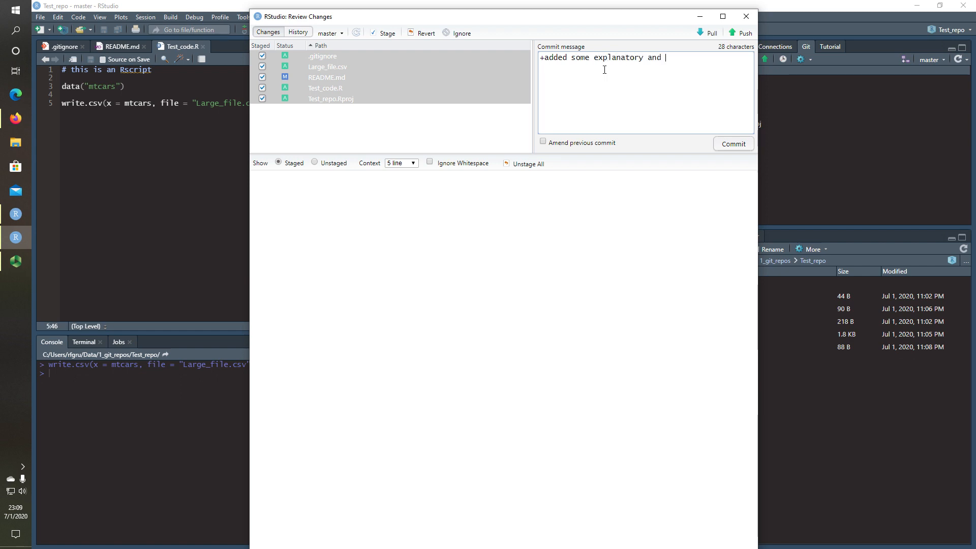
type("exploratory items")
left_click(731, 145)
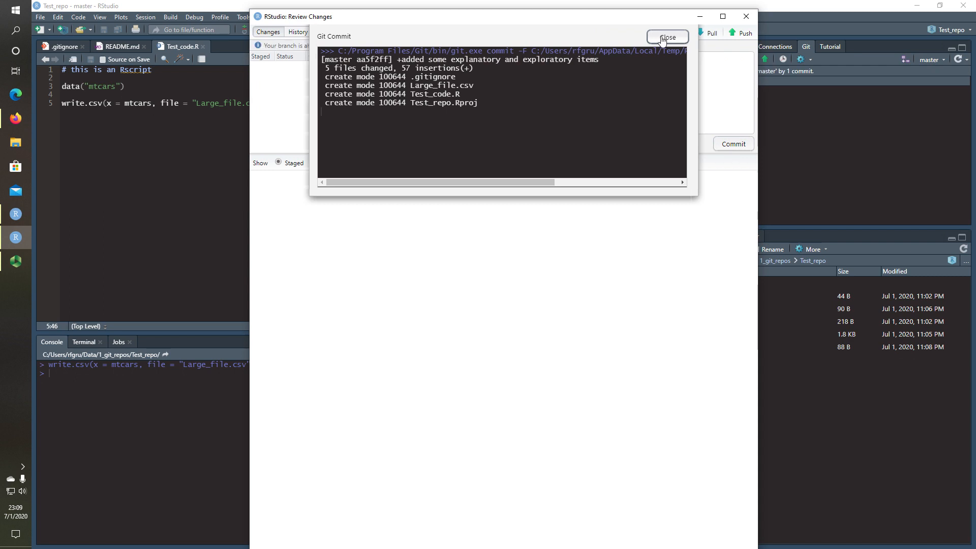
Close the commit output, minimise Review Changes and bring up the GitHub Test_repo page
left_click(666, 37)
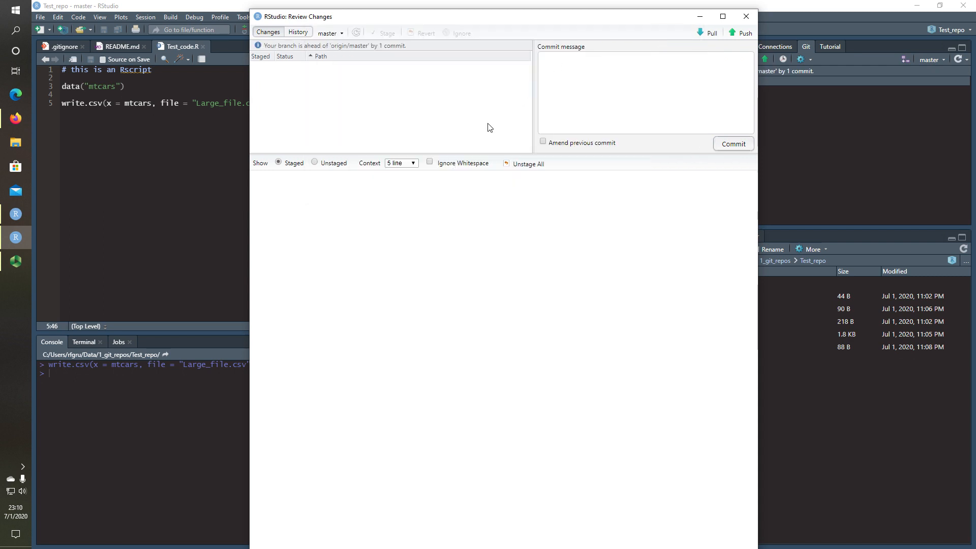
left_click(15, 245)
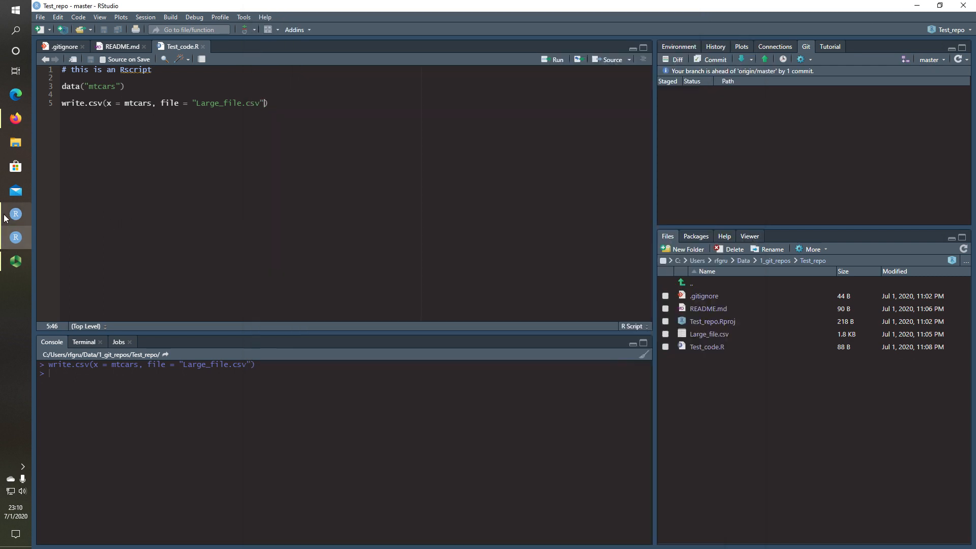
left_click(13, 124)
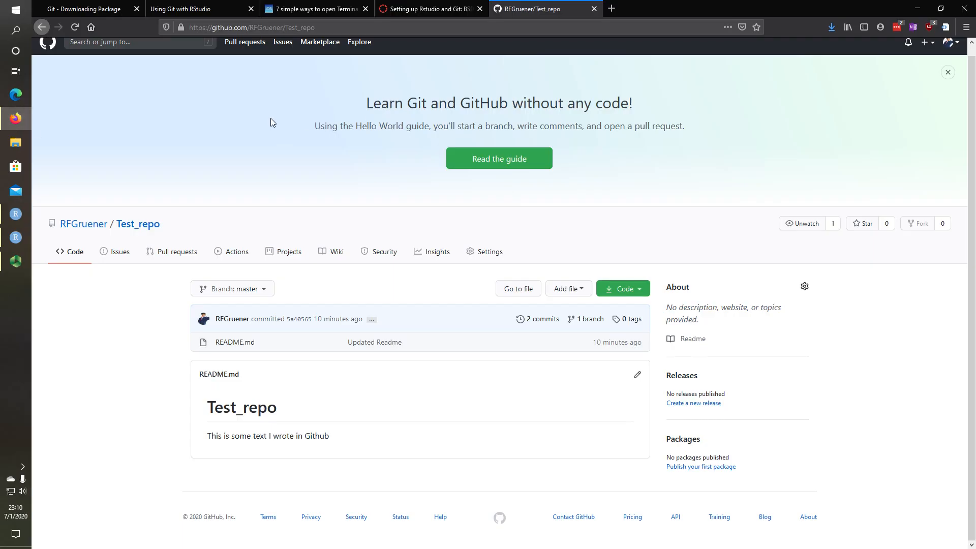
Reload GitHub's Test_repo page, still at 2 commits, then return to RStudio's Review Changes
scroll(441, 195, "up", 1)
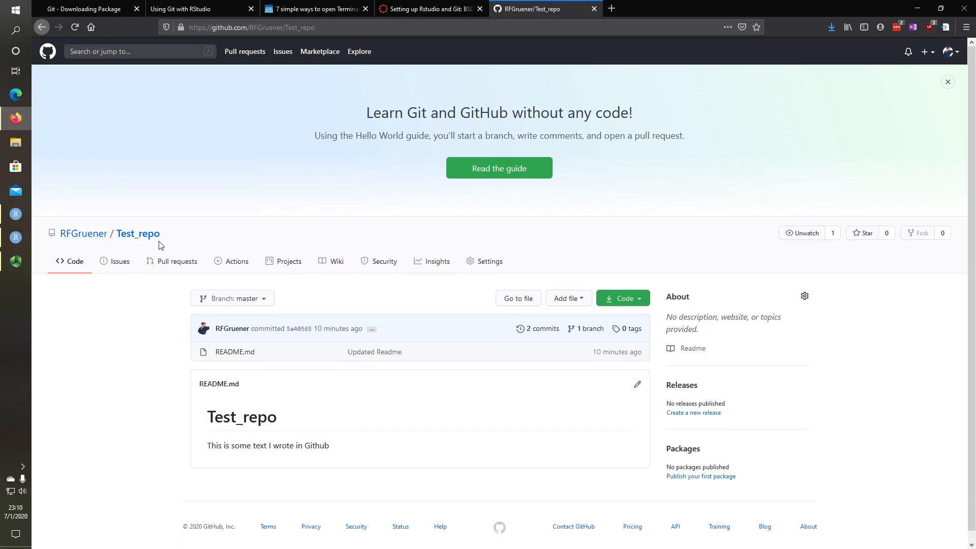
left_click(77, 26)
left_click(77, 26)
mouse_move(13, 226)
left_click(15, 233)
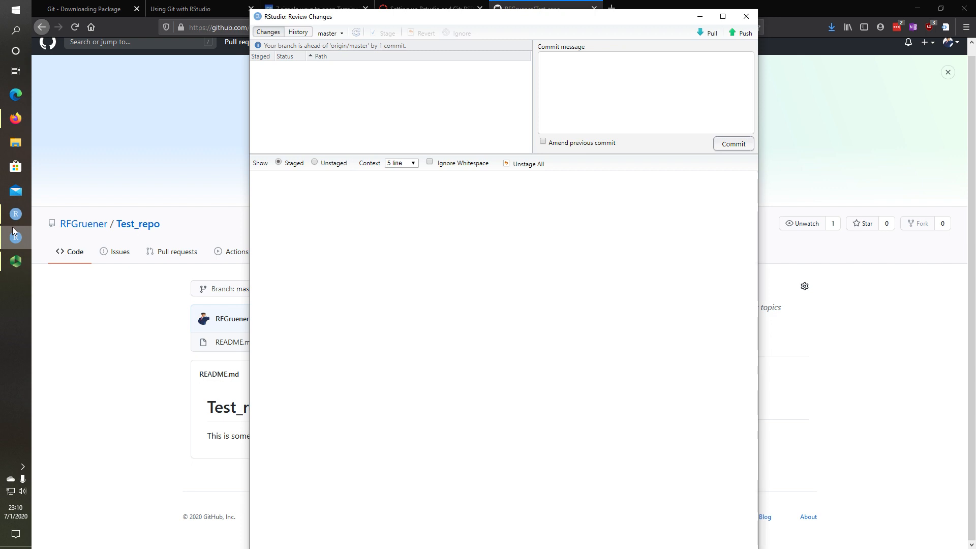
Push the local commit to GitHub master (5a40565..aa5f2ff), then close the output and Review Changes
left_click(740, 35)
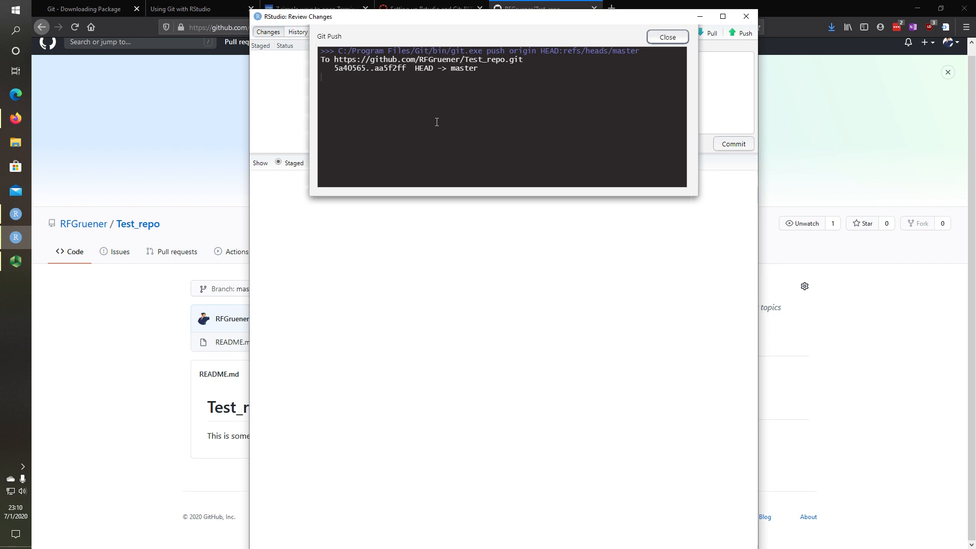
left_click(667, 37)
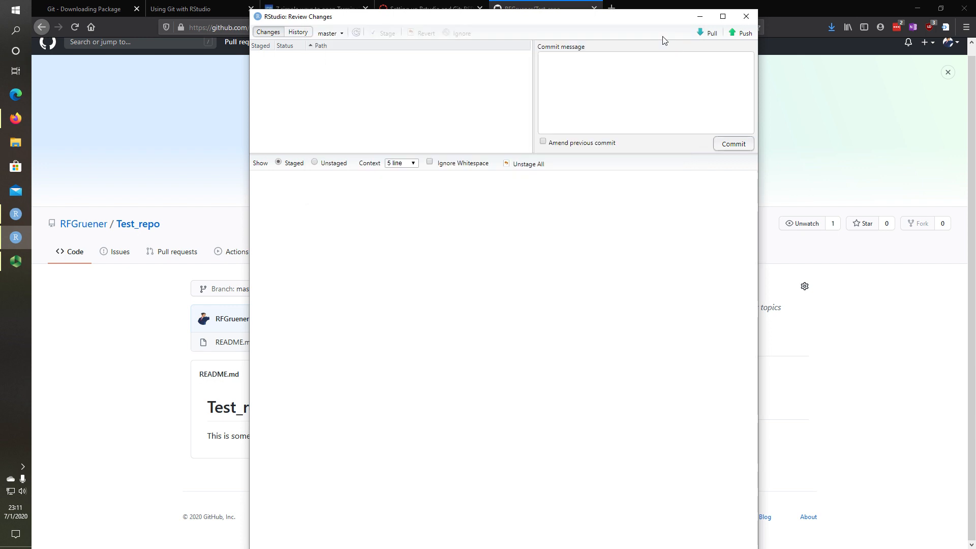
left_click(745, 16)
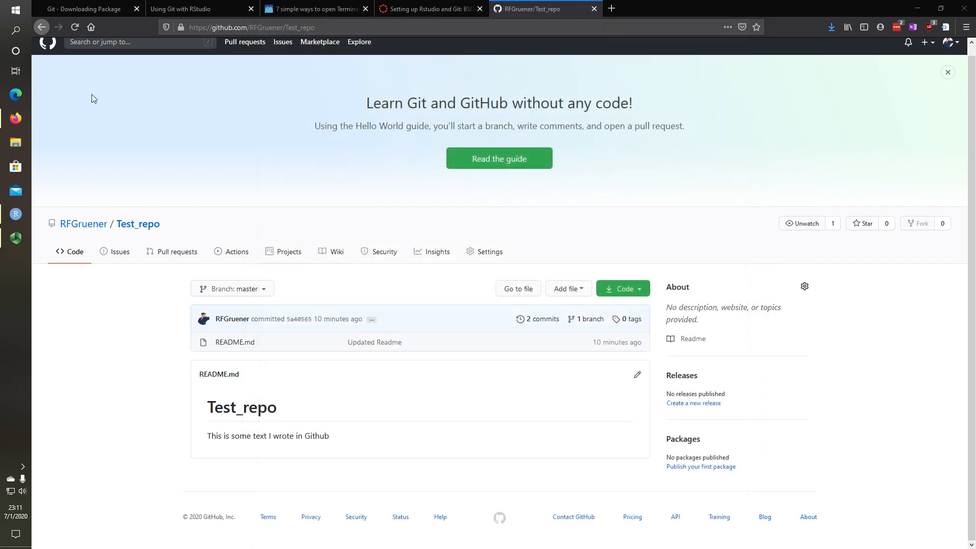
Reload Test_repo to see 3 commits and all five pushed files, glancing at clone options
left_click(75, 28)
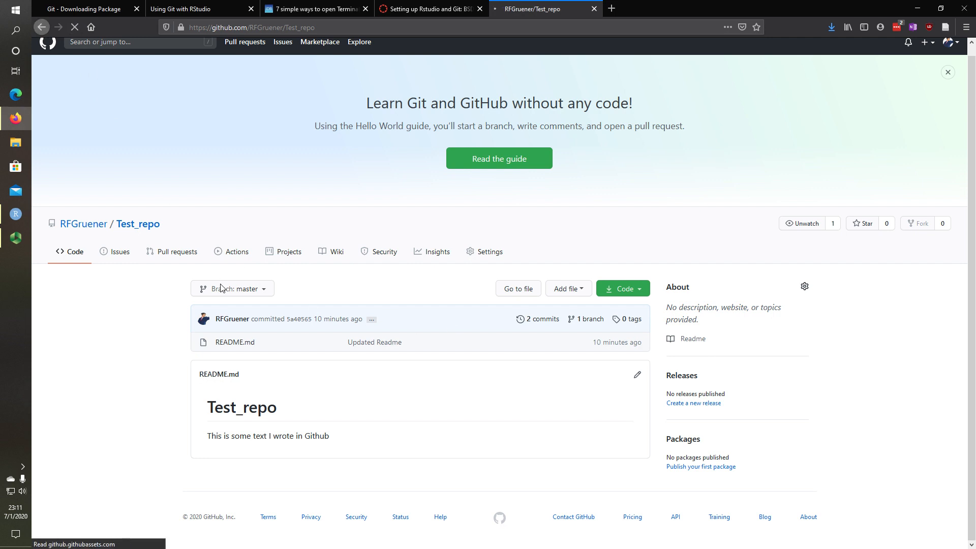
scroll(406, 382, "down", 3)
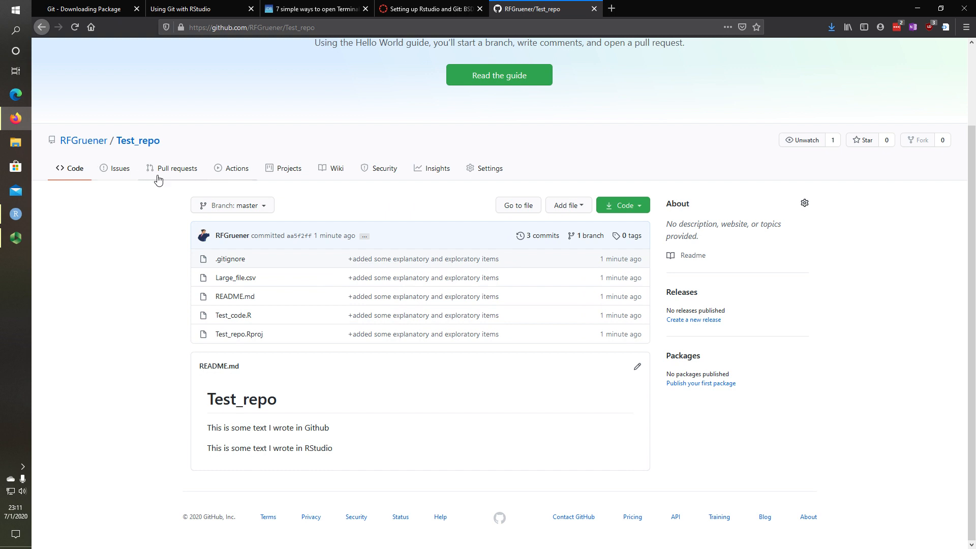
left_click(626, 205)
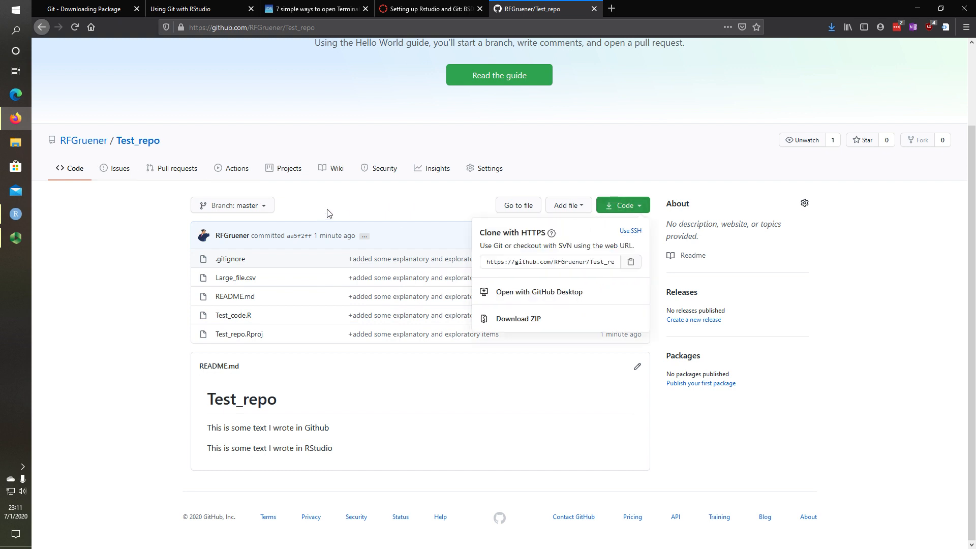
left_click(299, 208)
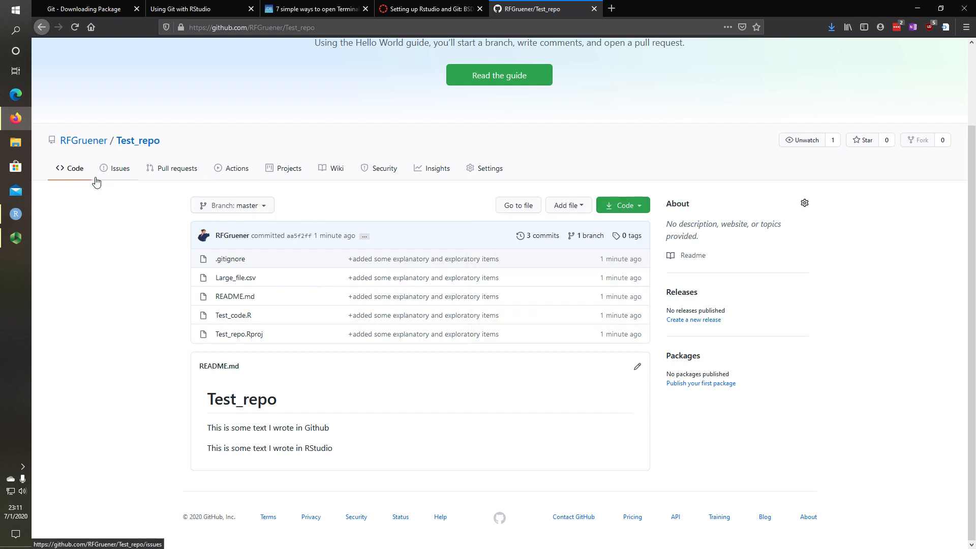
Go from Issues back to the Code page and start editing README.md
left_click(115, 171)
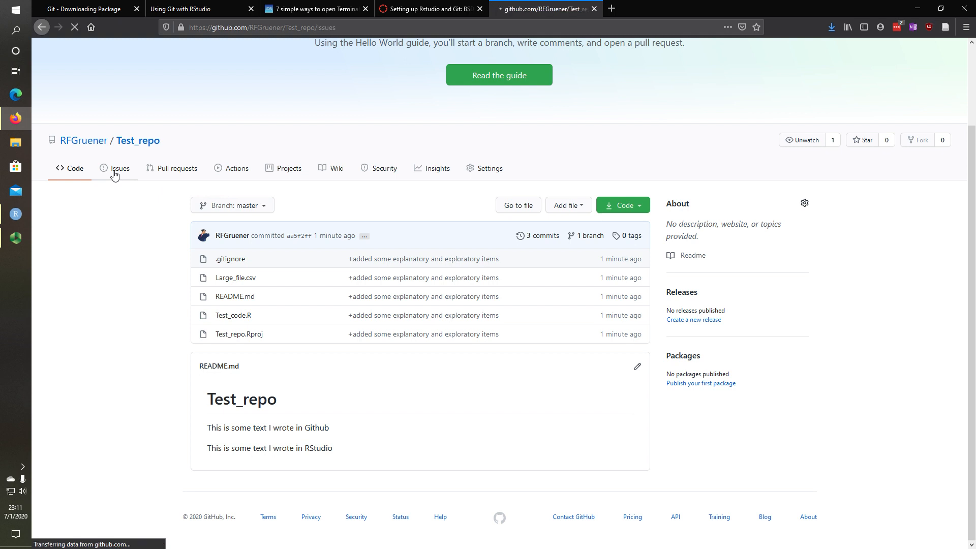
left_click(69, 270)
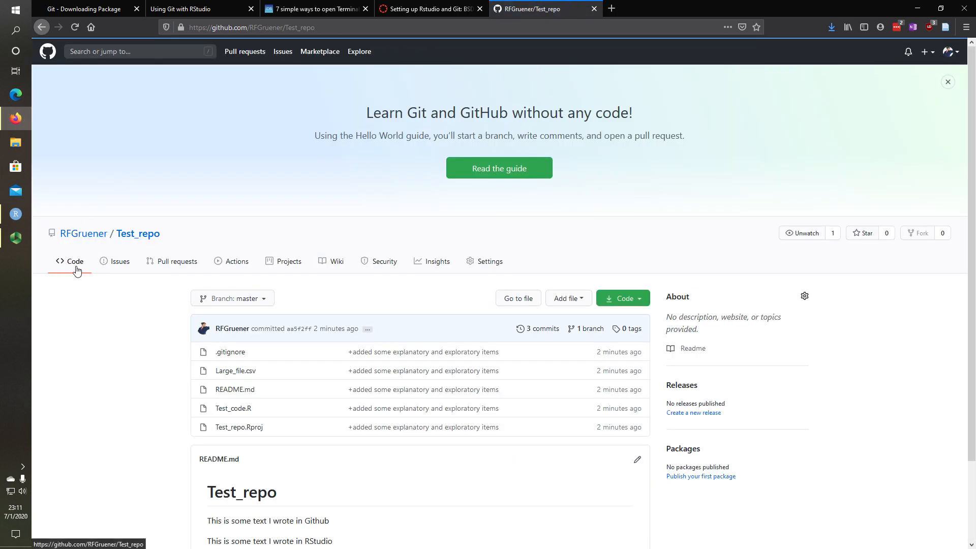
scroll(496, 274, "down", 3)
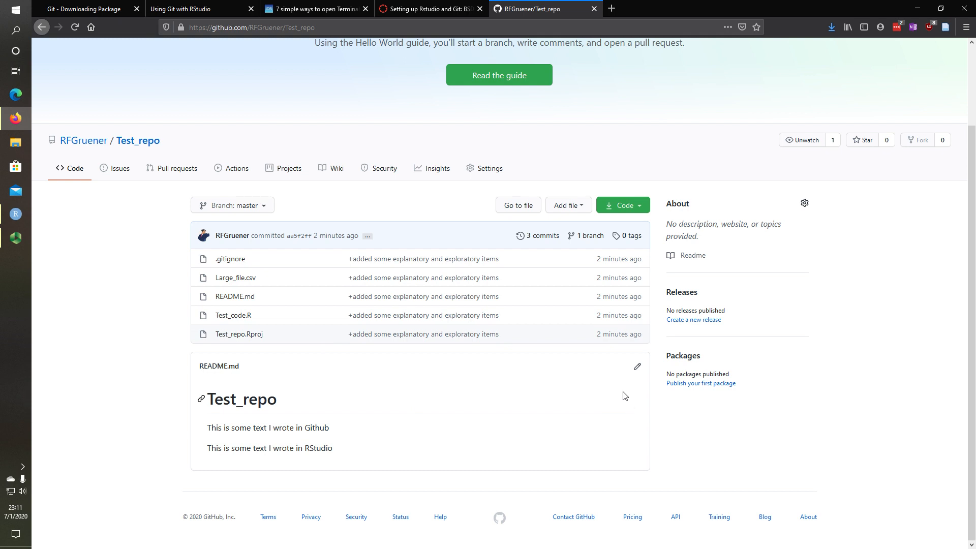
left_click(638, 368)
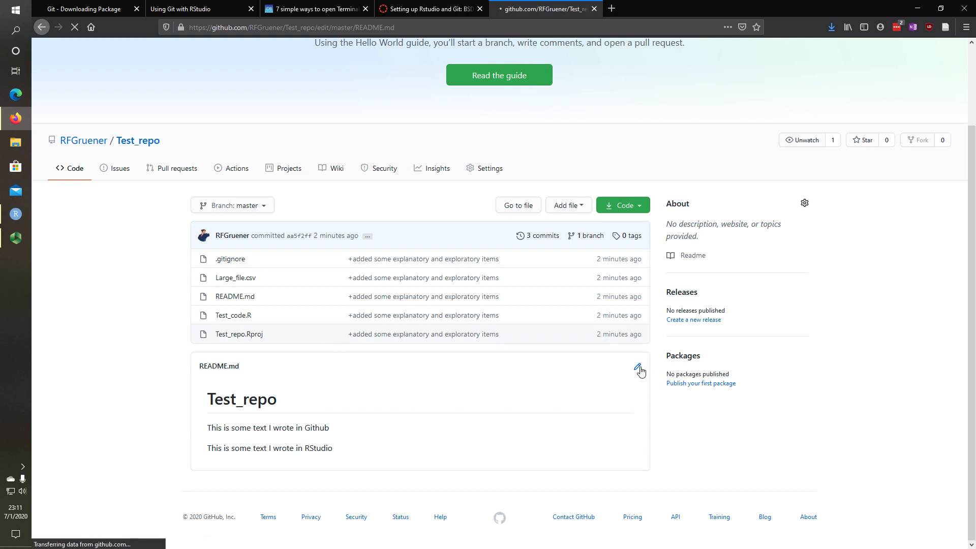
Add the line 'Collaborator edited this file' to README.md
scroll(432, 382, "down", 1)
left_click(365, 333)
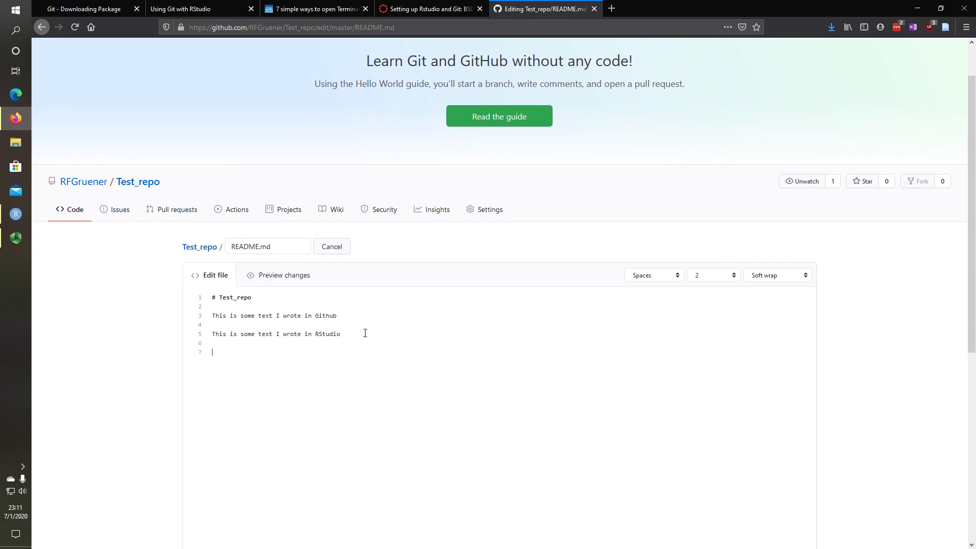
type("Collaborate")
key("BackSpace")
type("or edidt")
key("BackSpace")
type("ted this file")
Commit the README edit to master with title 'stuff' and description 'happened'
scroll(377, 322, "down", 10)
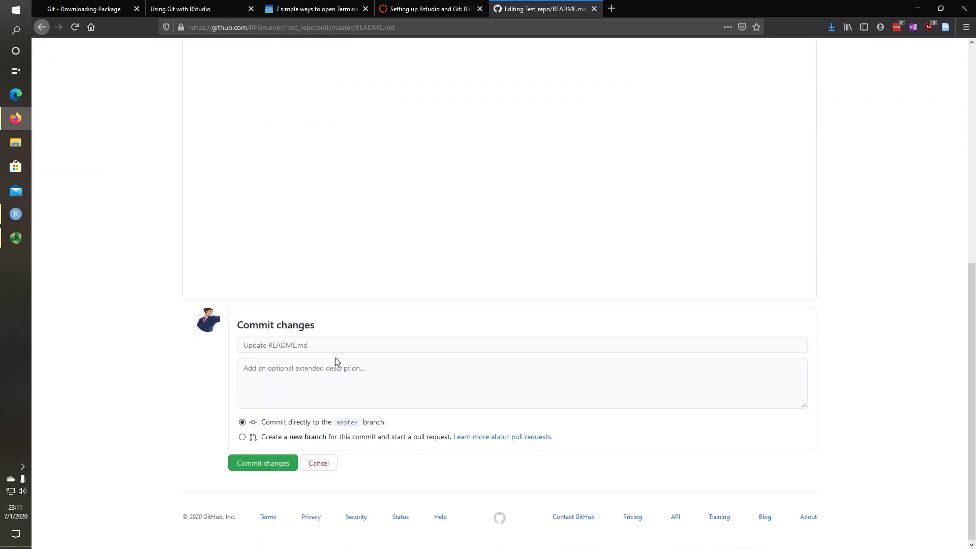
left_click(327, 350)
type("stuff")
left_click(318, 369)
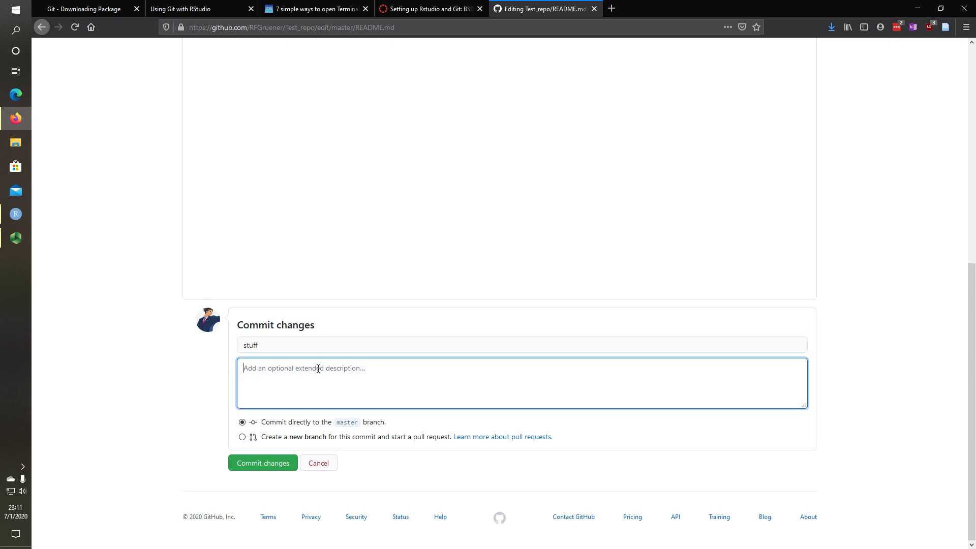
type("happened")
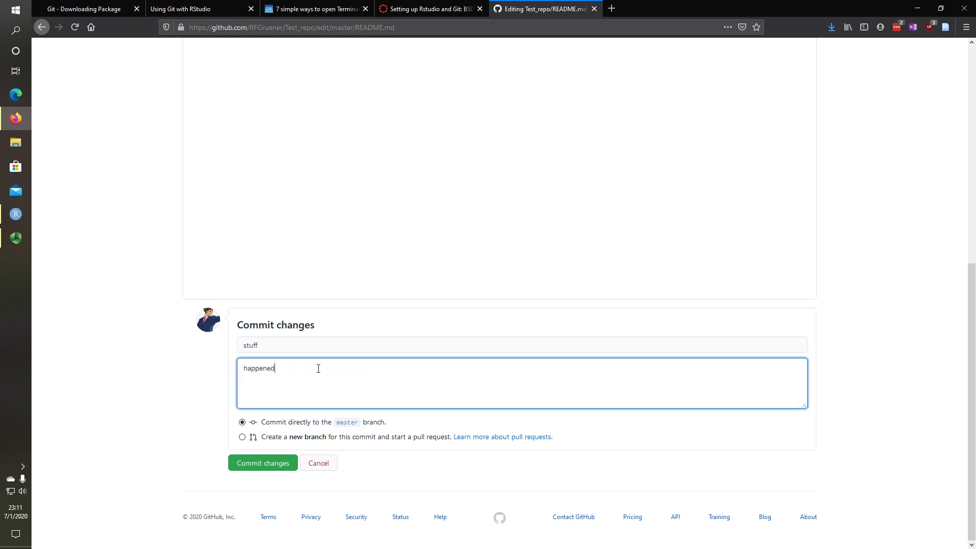
left_click(264, 464)
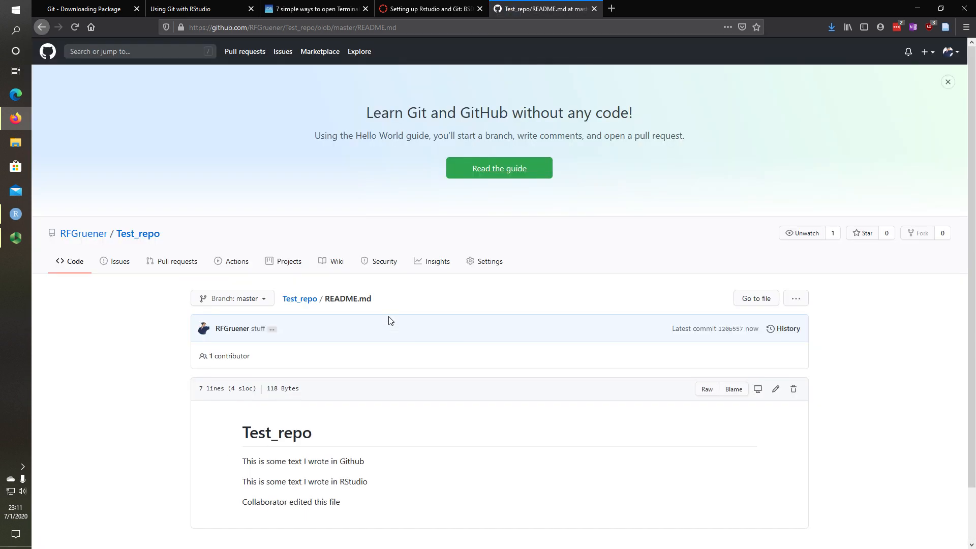
scroll(389, 320, "down", 2)
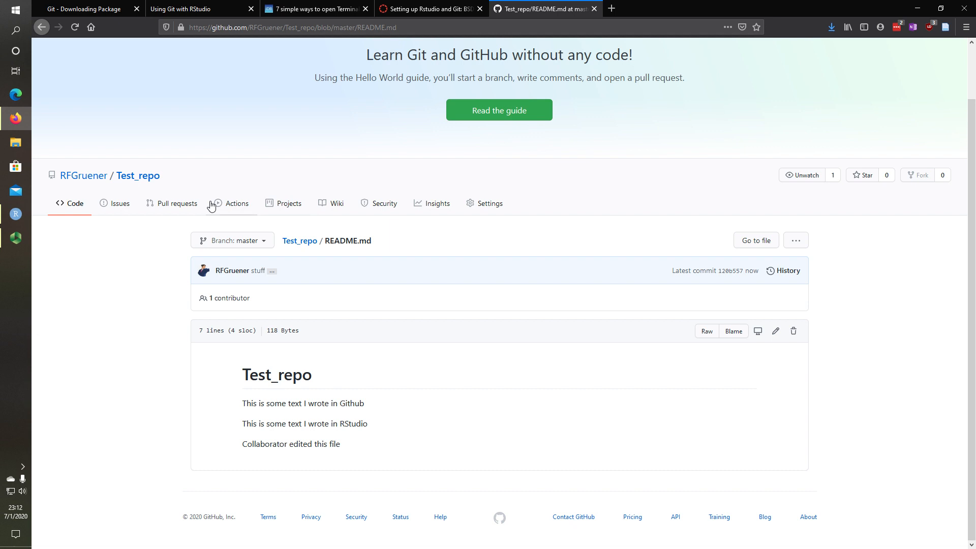
Switch to RStudio, check the local README.md lacks the new line, and trigger a Pull
left_click(16, 213)
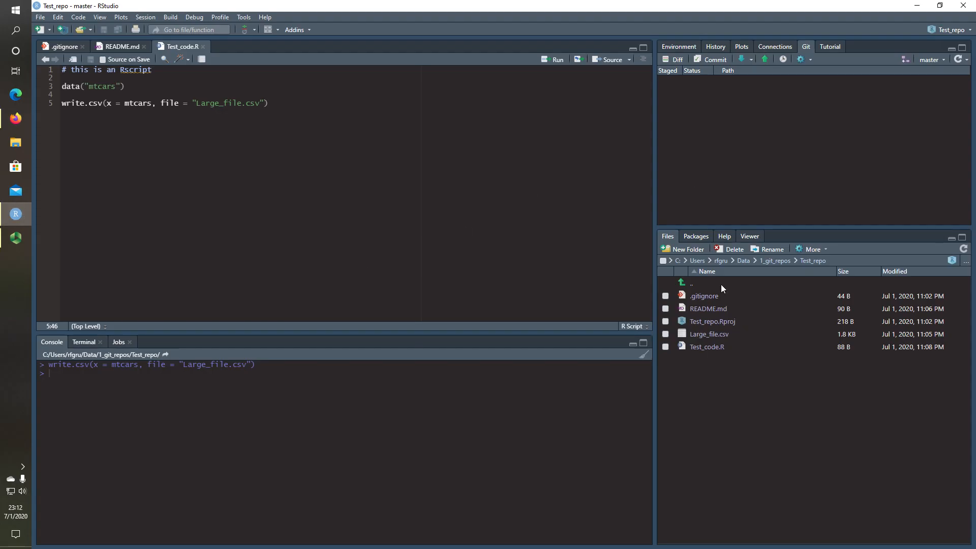
left_click(703, 309)
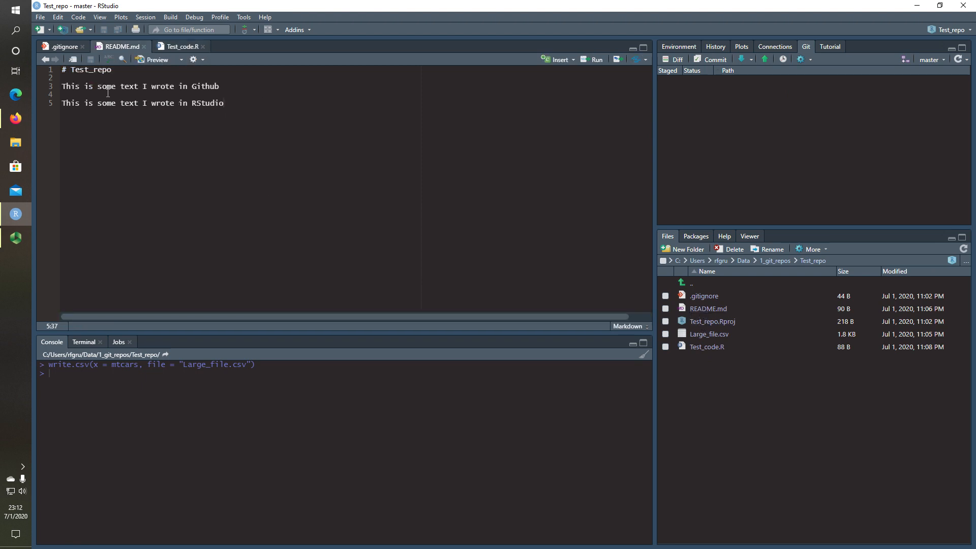
left_click_drag(253, 108, 42, 70)
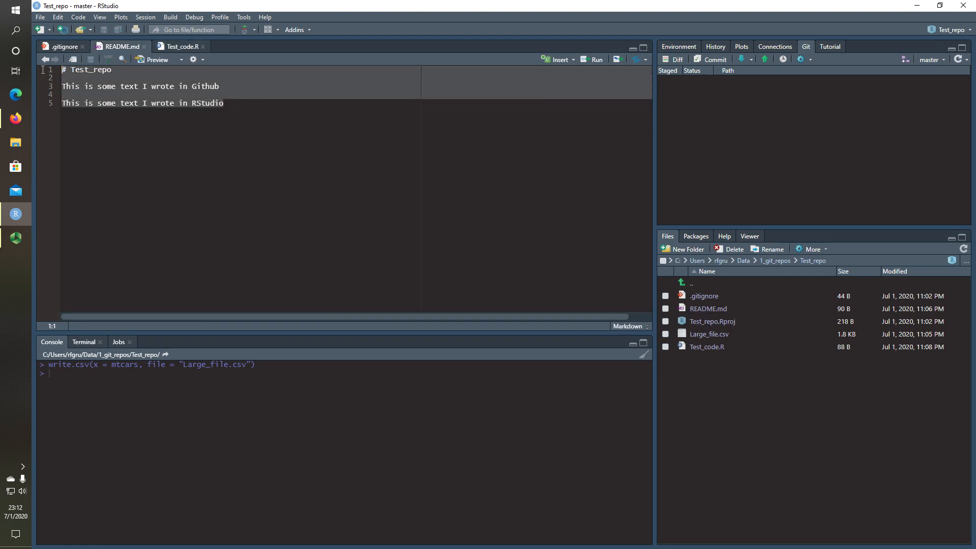
left_click(133, 93)
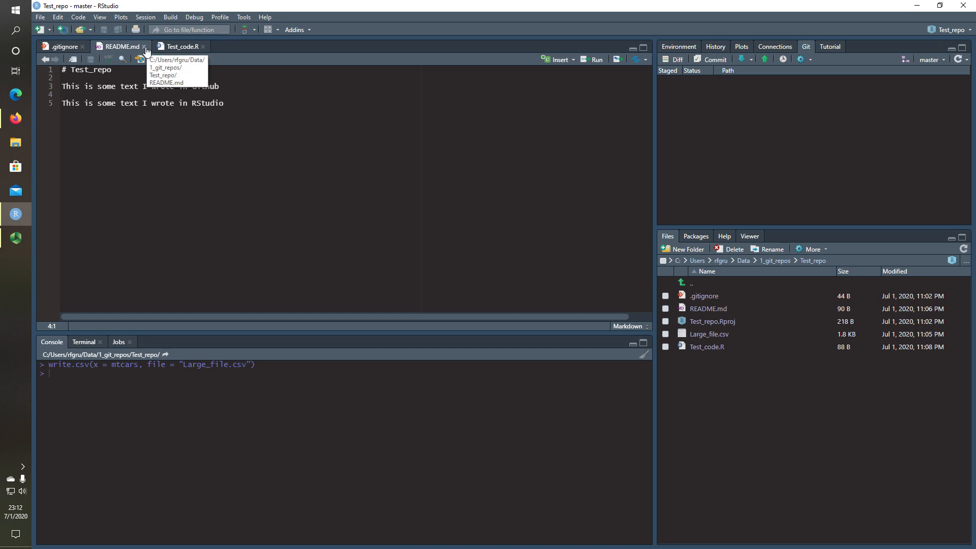
left_click(480, 122)
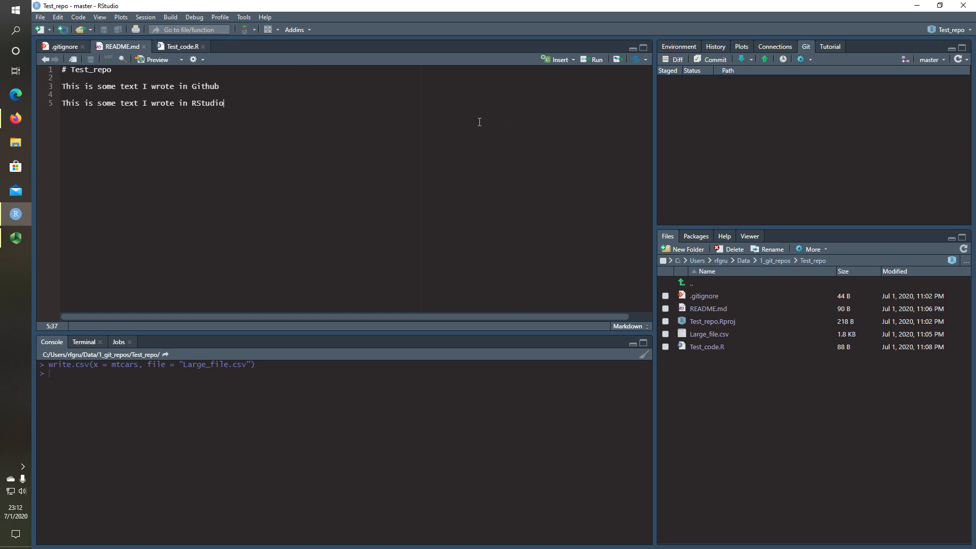
left_click(741, 63)
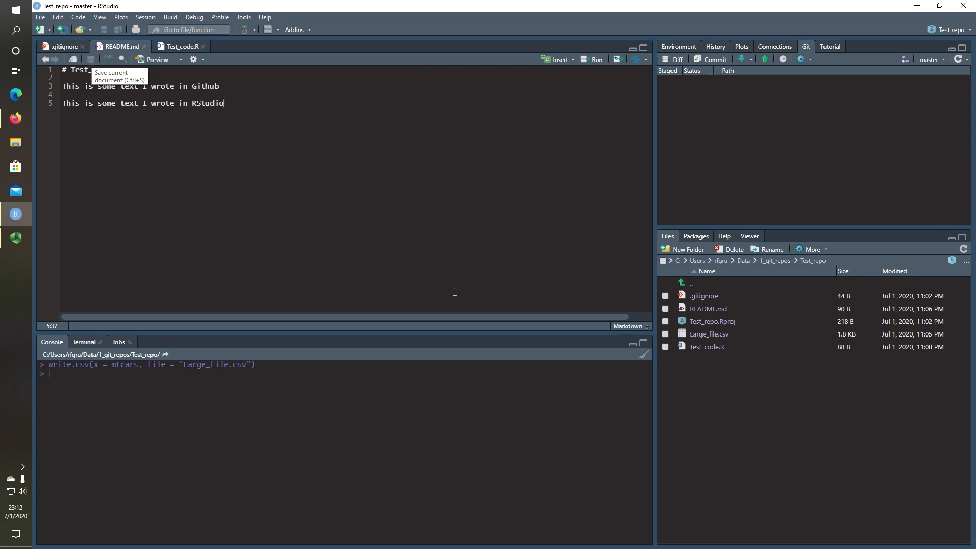
Add print("hello") as line 7 of Test_code.R after the write.csv line
left_click(173, 46)
key("Return")
key("Return")
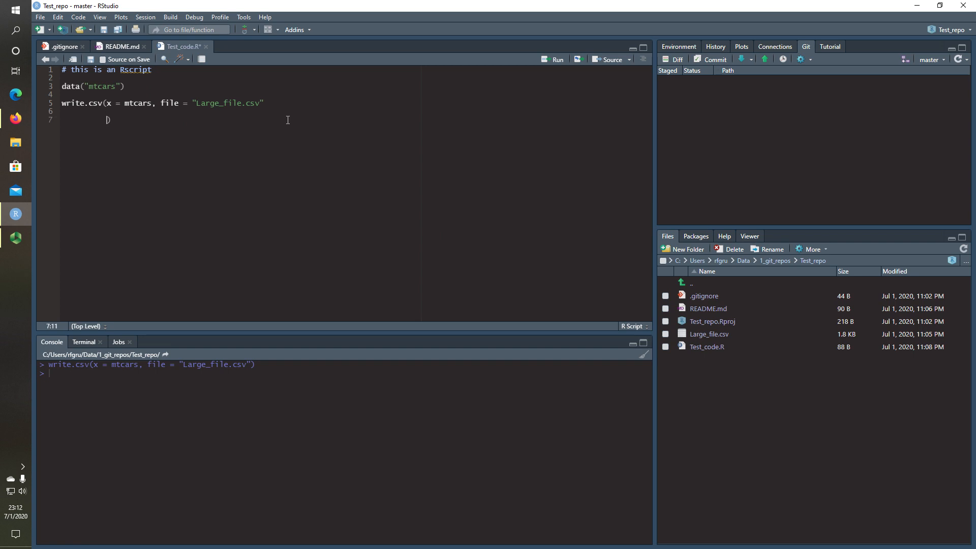
key("BackSpace")
key("BackSpace")
key("BackSpace")
key("BackSpace")
key("BackSpace")
key("BackSpace")
key("BackSpace")
key("BackSpace")
key("BackSpace")
key("BackSpace")
key("BackSpace")
key("BackSpace")
key("End")
key("Return")
key("Return")
type("print(")
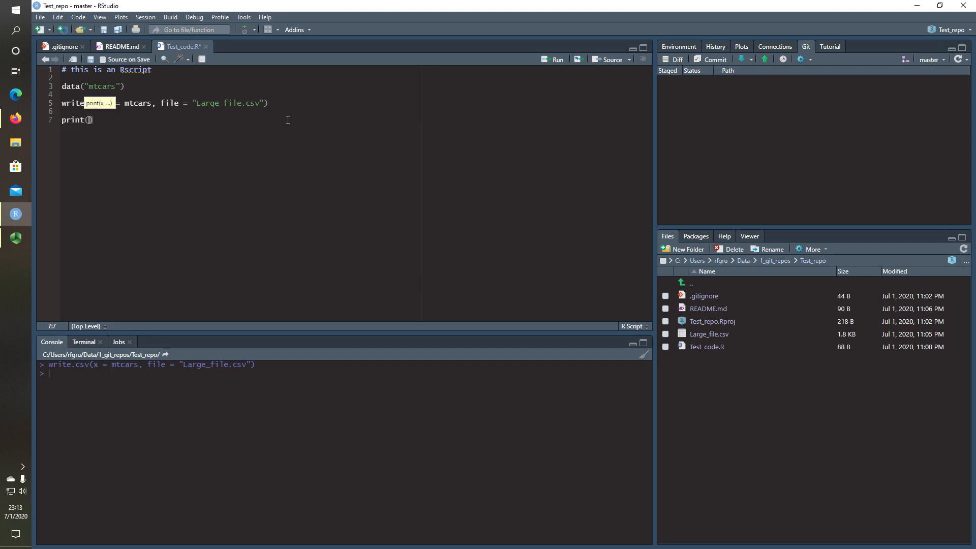
type("\"hello")
Save Test_code.R, stage it, and open the commit review window
left_click(91, 59)
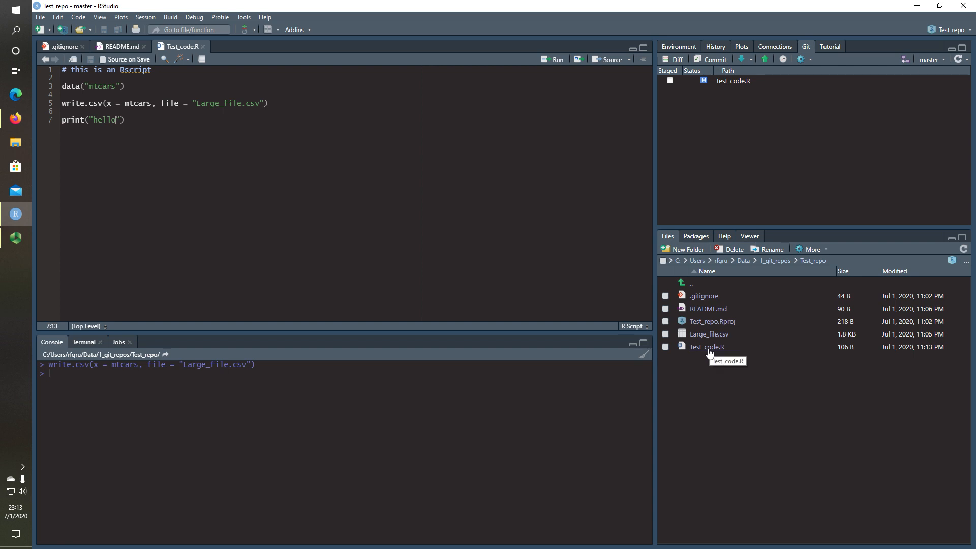
left_click(670, 80)
left_click(714, 59)
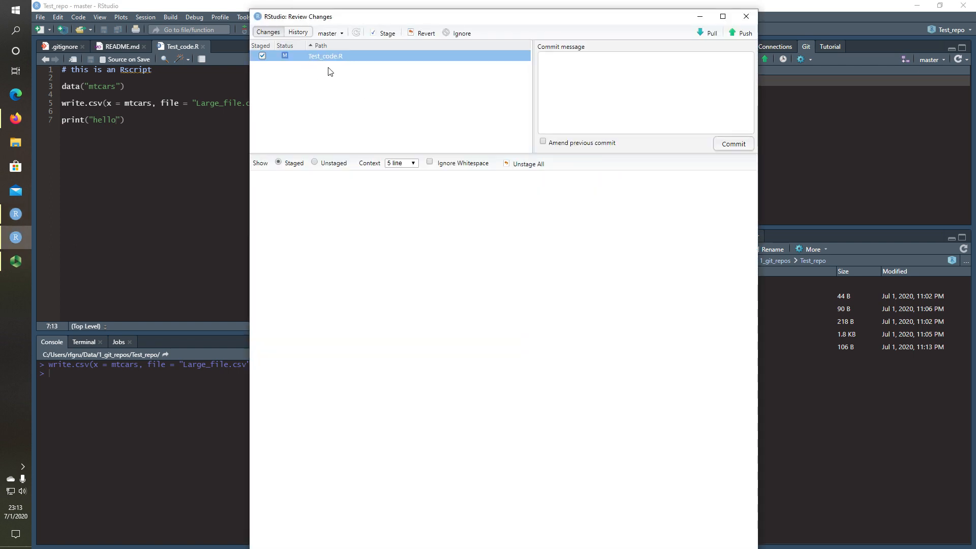
Commit Test_code.R with message '+updated file', then close the output and Review Changes
left_click(590, 69)
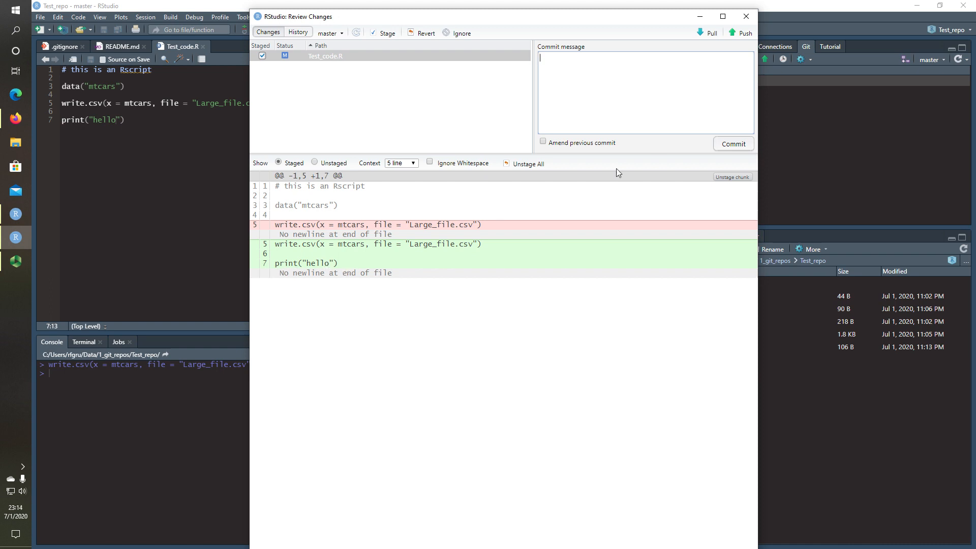
left_click(571, 60)
type("+updated file")
left_click(727, 148)
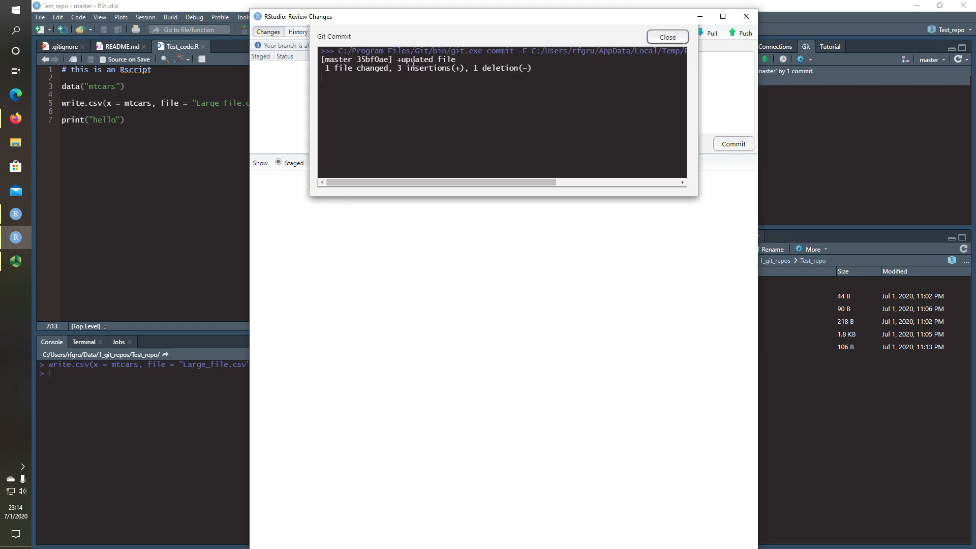
left_click_drag(327, 67, 388, 68)
left_click(400, 68)
left_click(667, 37)
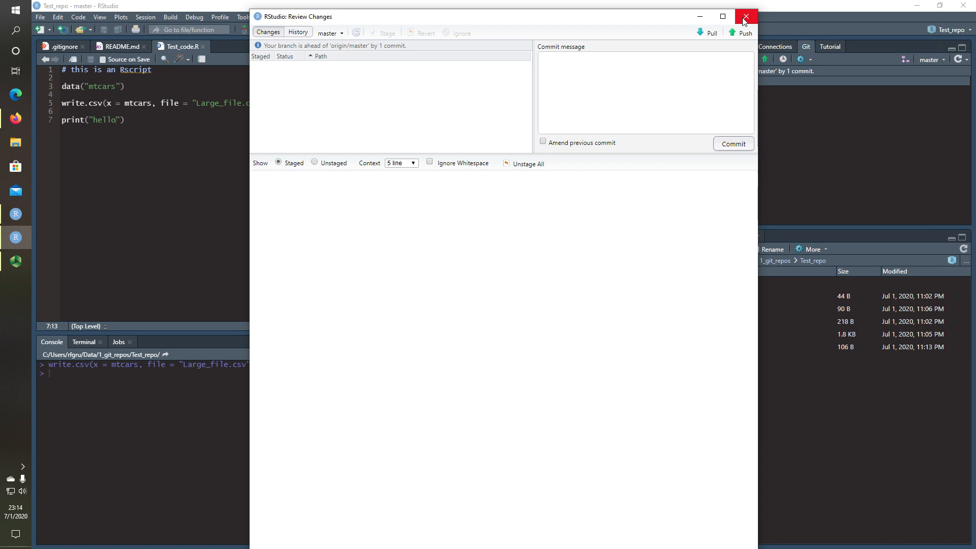
left_click(743, 19)
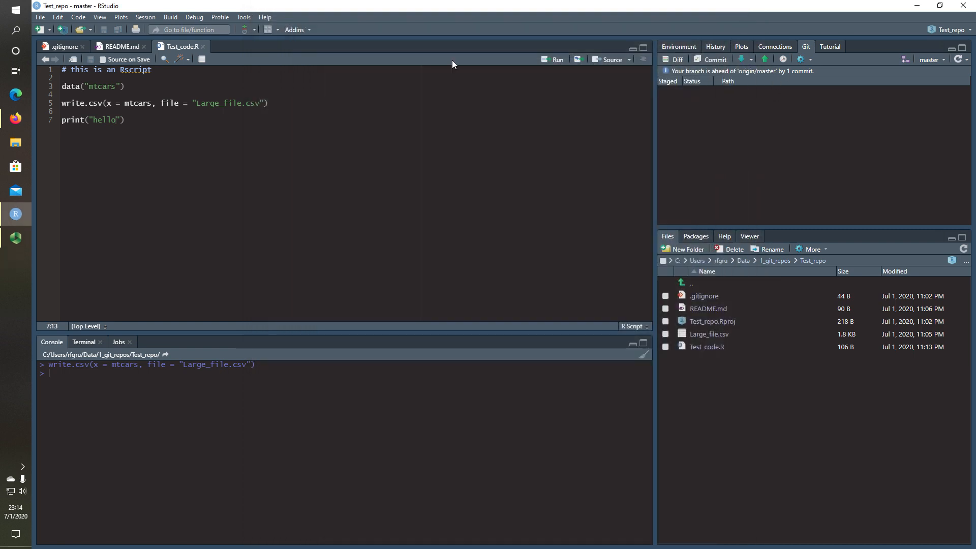
Pull GitHub's 'Collaborator edited this file' README change into RStudio and close the output
left_click(117, 47)
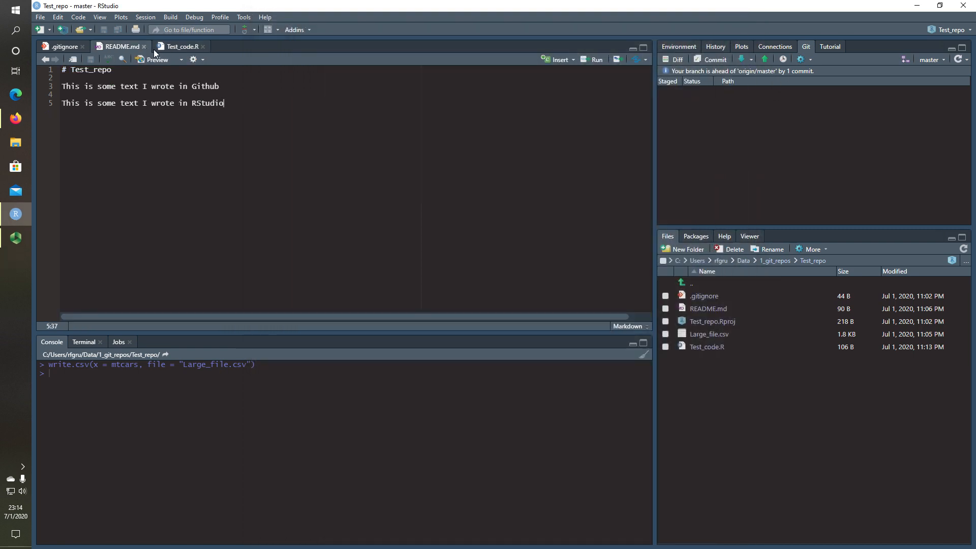
left_click(744, 61)
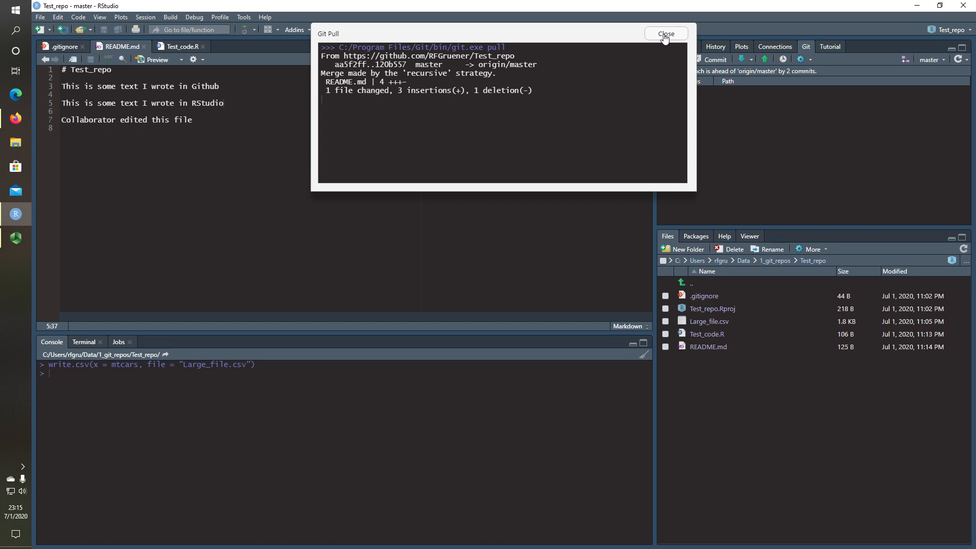
left_click(665, 34)
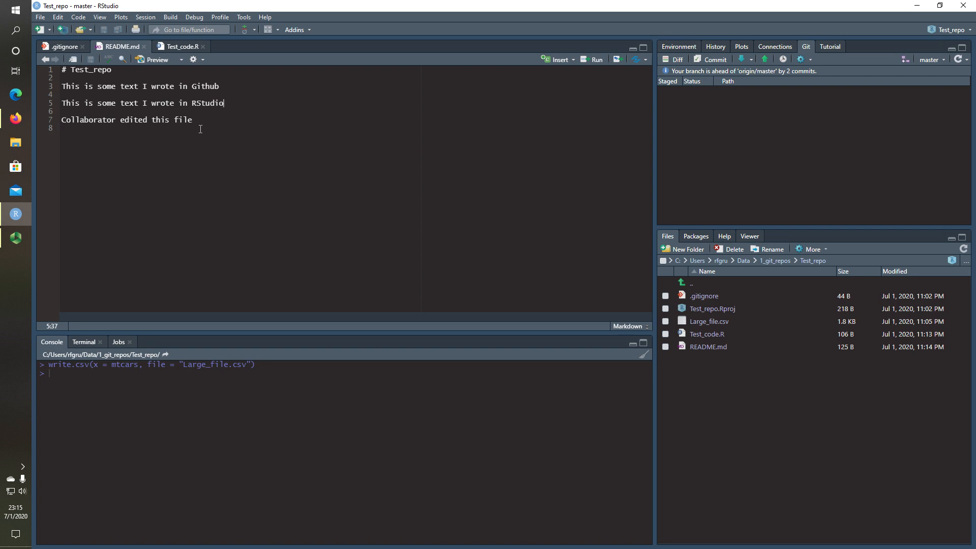
Push both local commits to GitHub master (120b557..0bad320) and close the push output
left_click_drag(203, 122, 55, 67)
left_click(214, 111)
left_click(764, 62)
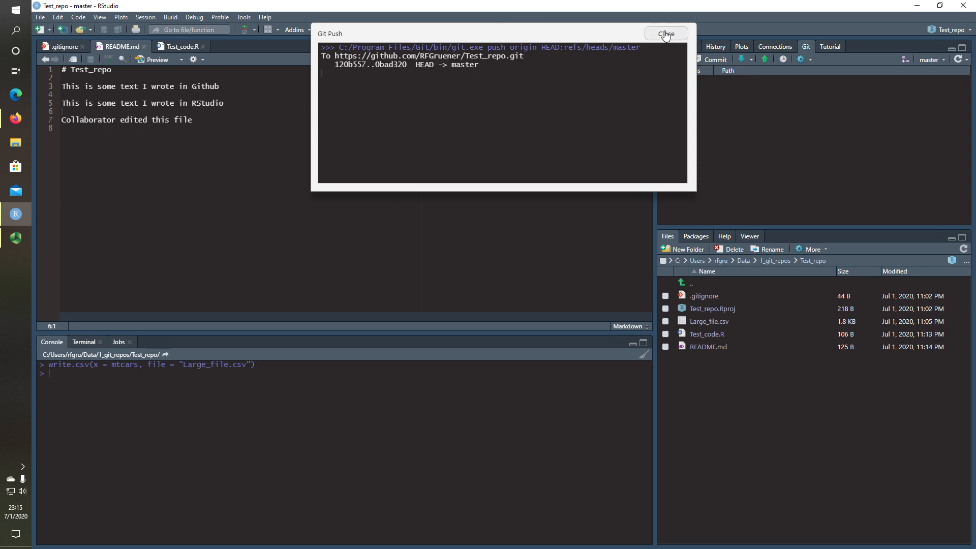
left_click(665, 34)
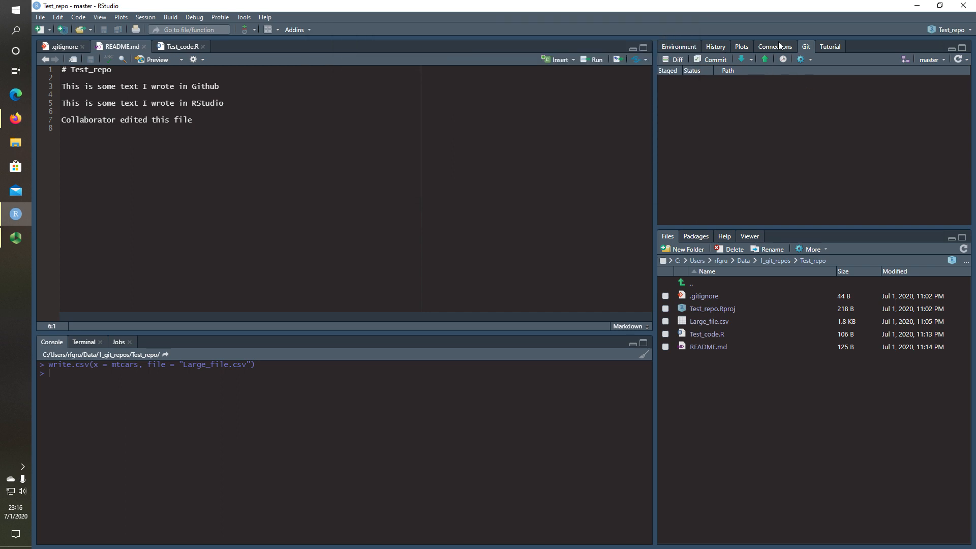